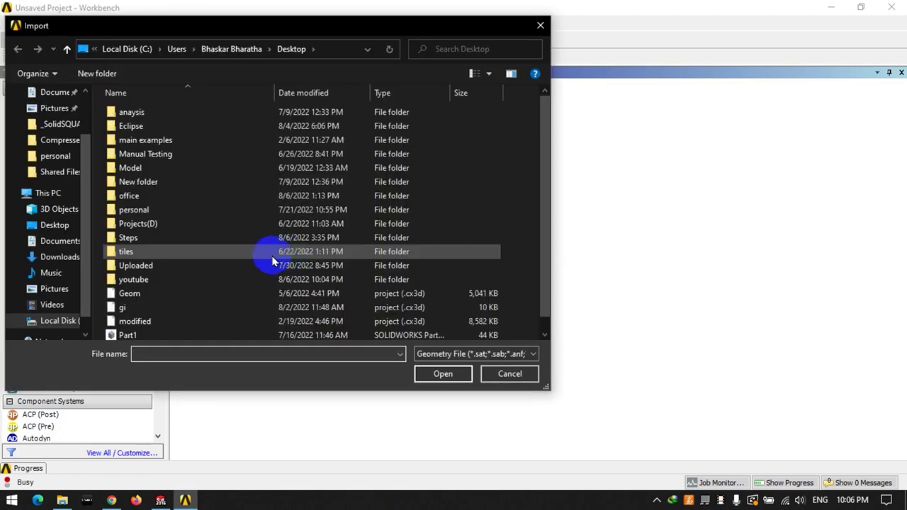
# - Import Part3.STEP into a new Geometry system and edit cell A2 in DesignModeler
pyautogui.scroll(-1, 269, 257)
pyautogui.doubleClick(156, 266)
pyautogui.click(122, 110)
pyautogui.click(426, 374)
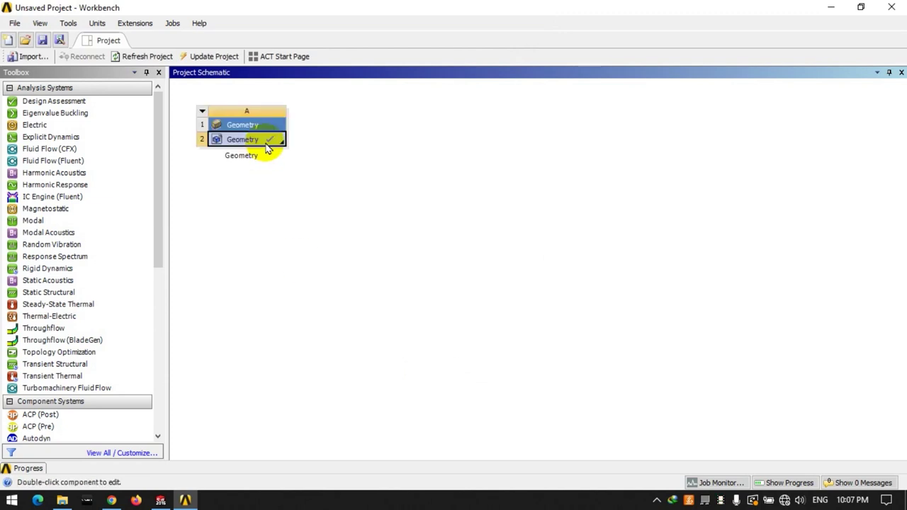
pyautogui.rightClick(268, 147)
pyautogui.click(300, 164)
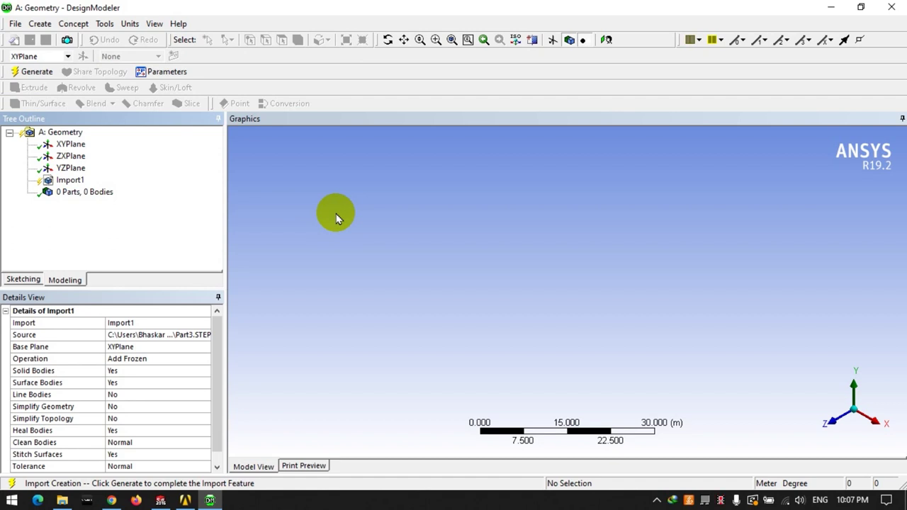
# - Generate Import1 to create the Part3 bottle body in millimetres, and view it from the front
pyautogui.click(31, 70)
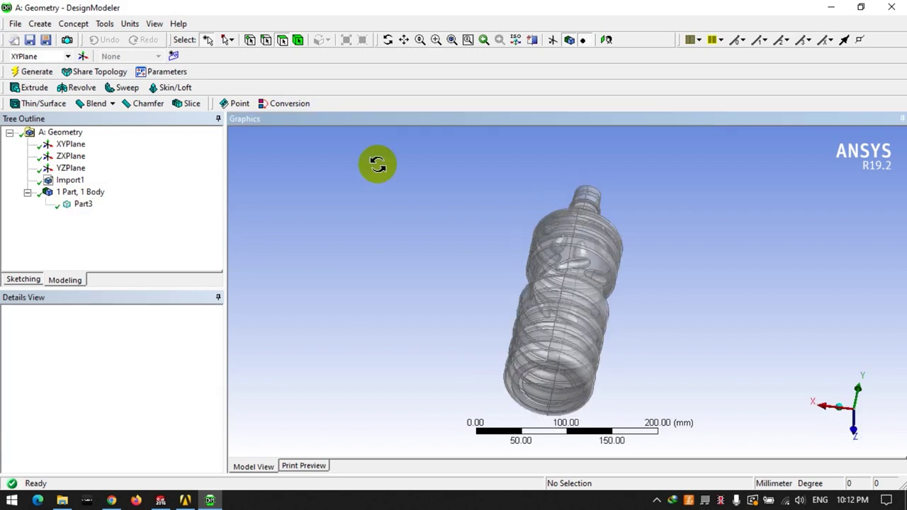
pyautogui.moveTo(377, 162)
pyautogui.mouseDown(button='middle')
pyautogui.moveTo(480, 227)
pyautogui.moveTo(474, 214)
pyautogui.moveTo(445, 226)
pyautogui.mouseUp(button='middle')
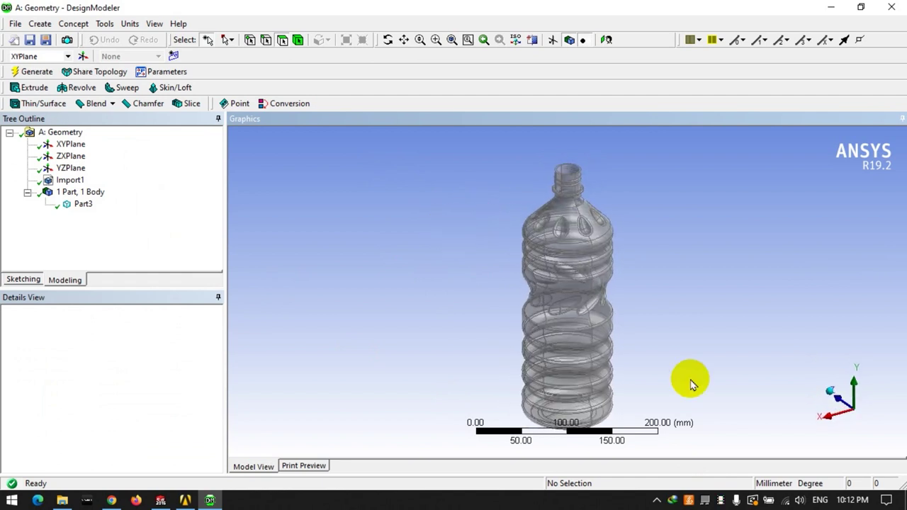
pyautogui.click(824, 418)
pyautogui.scroll(3, 574, 290)
pyautogui.scroll(-4, 561, 292)
pyautogui.scroll(1, 606, 299)
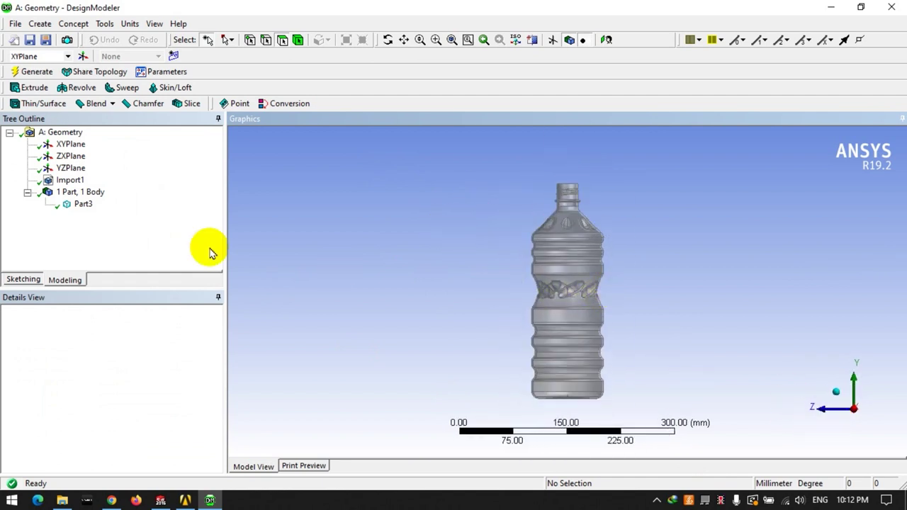
pyautogui.click(23, 280)
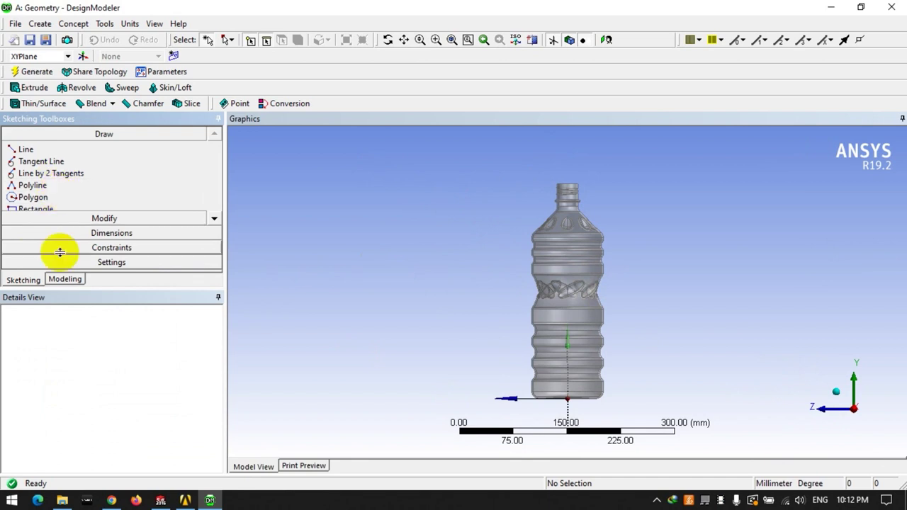
# - Sketch a rectangle enclosing the bottle on the XYPlane, viewed face-on
pyautogui.click(65, 280)
pyautogui.click(69, 145)
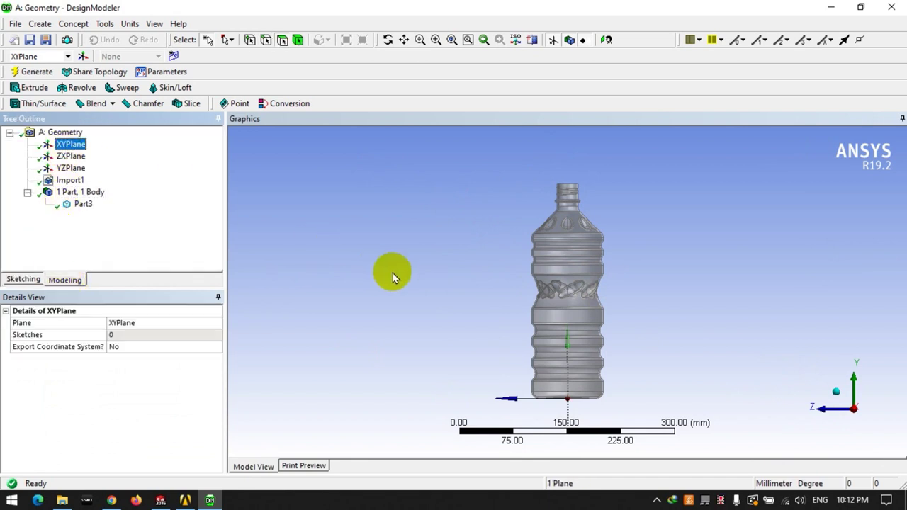
pyautogui.scroll(-2, 391, 269)
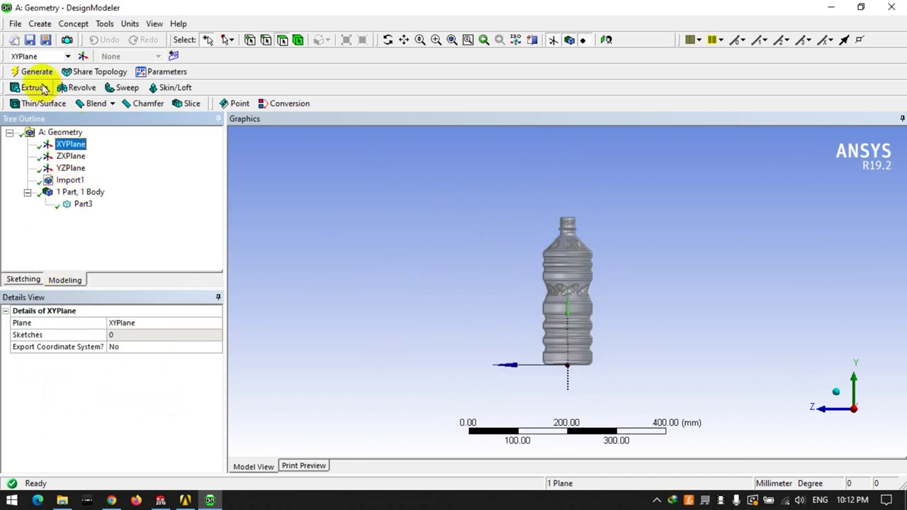
pyautogui.rightClick(73, 144)
pyautogui.click(93, 146)
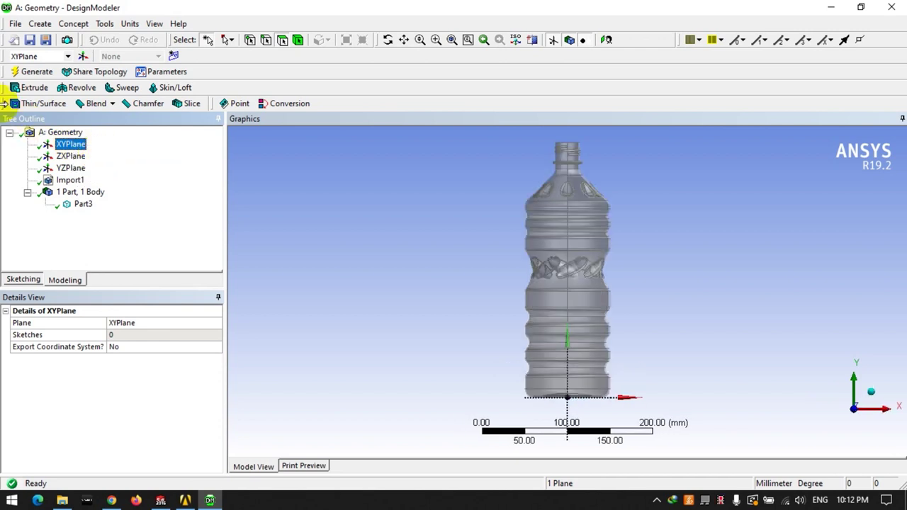
pyautogui.click(25, 280)
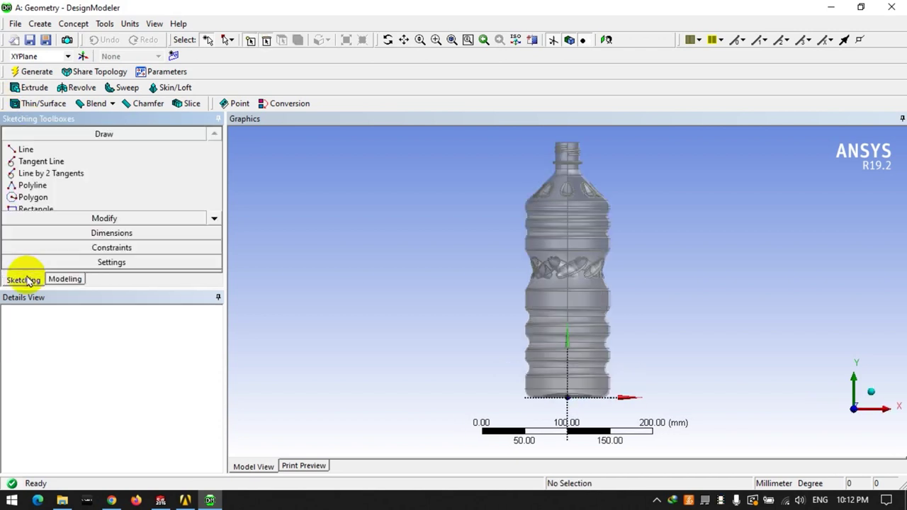
pyautogui.click(32, 209)
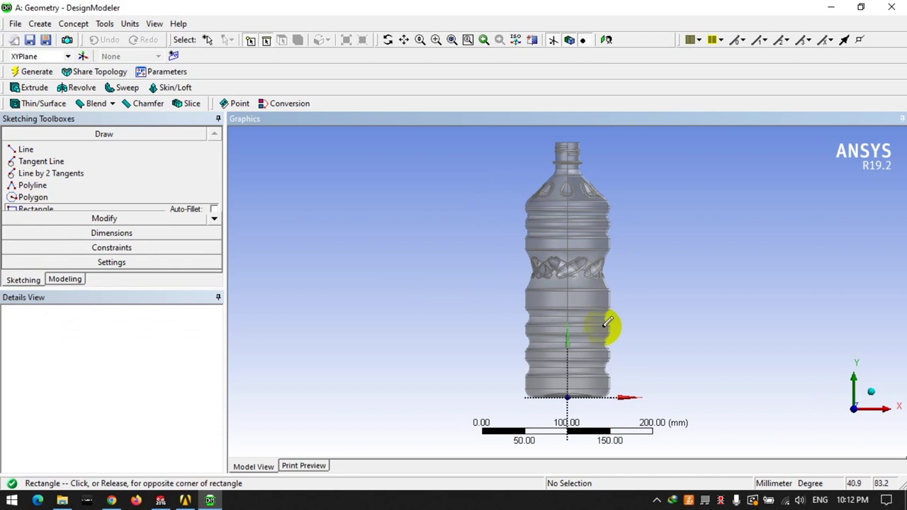
pyautogui.moveTo(497, 198); pyautogui.dragTo(651, 411)
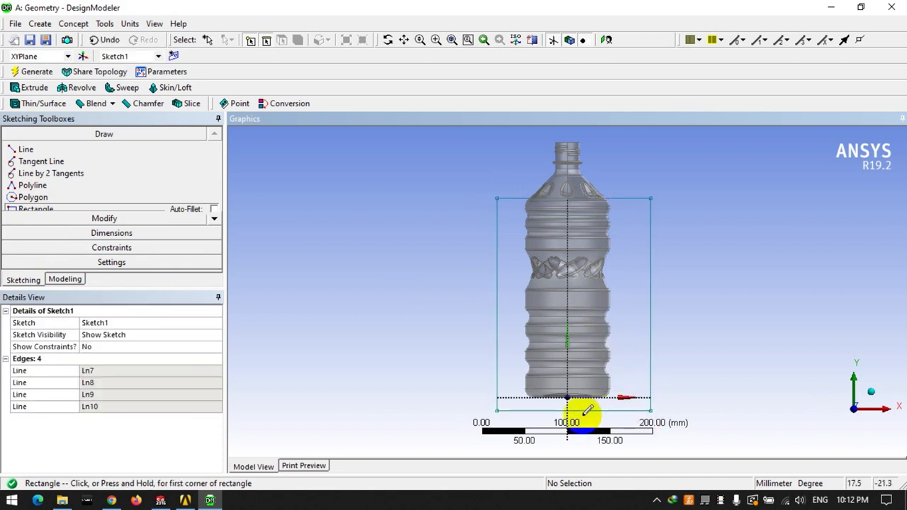
# - Extrude Sketch1 as a frozen body, Both-Symmetric, 60 mm deep, and generate it
pyautogui.click(33, 87)
pyautogui.click(120, 337)
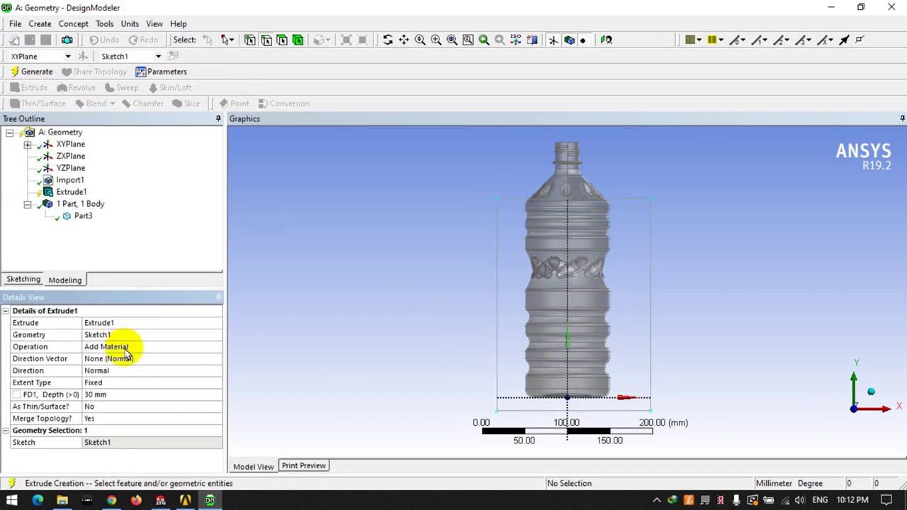
pyautogui.click(125, 348)
pyautogui.scroll(-2, 125, 352)
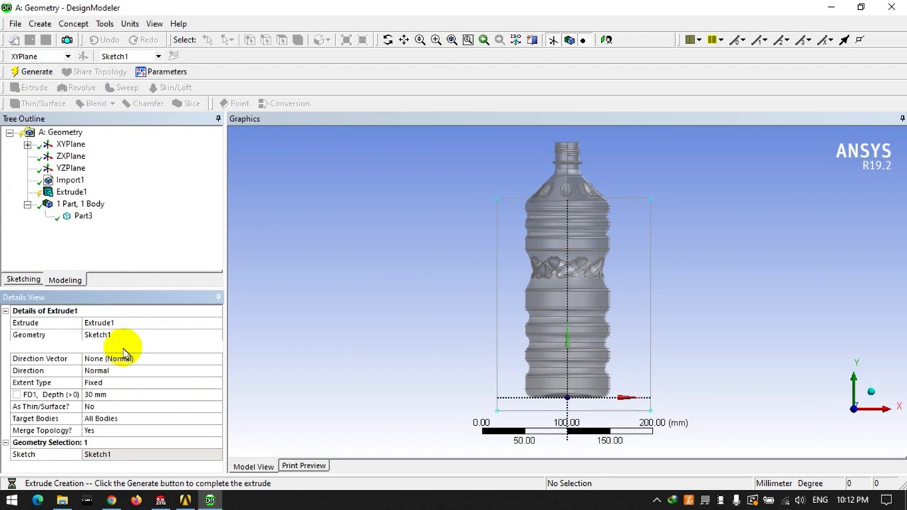
pyautogui.scroll(1, 121, 348)
pyautogui.moveTo(427, 350); pyautogui.dragTo(326, 358, button='middle')
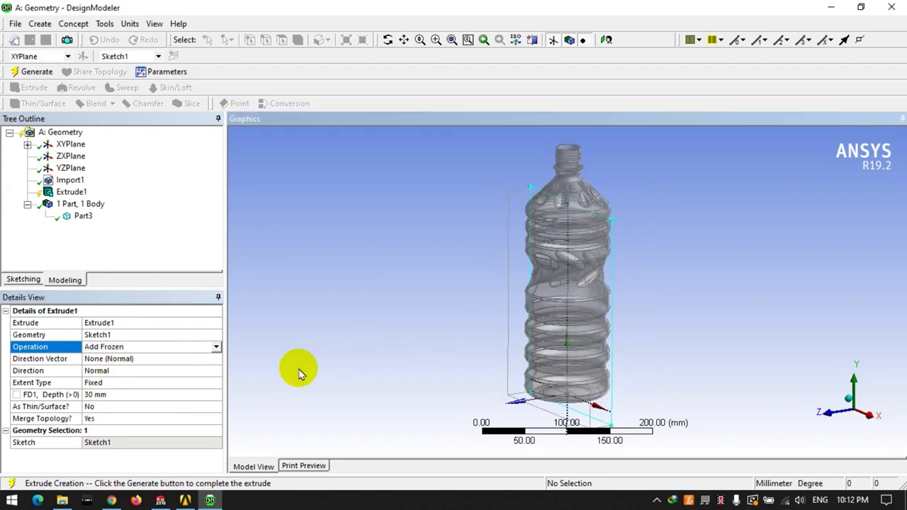
pyautogui.click(107, 371)
pyautogui.scroll(-1, 106, 372)
pyautogui.click(105, 395)
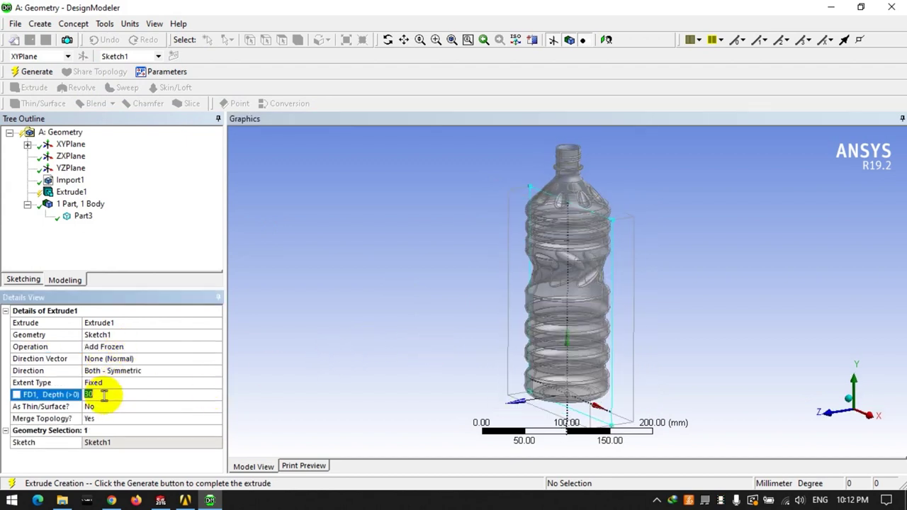
pyautogui.write('60')
pyautogui.press('Return')
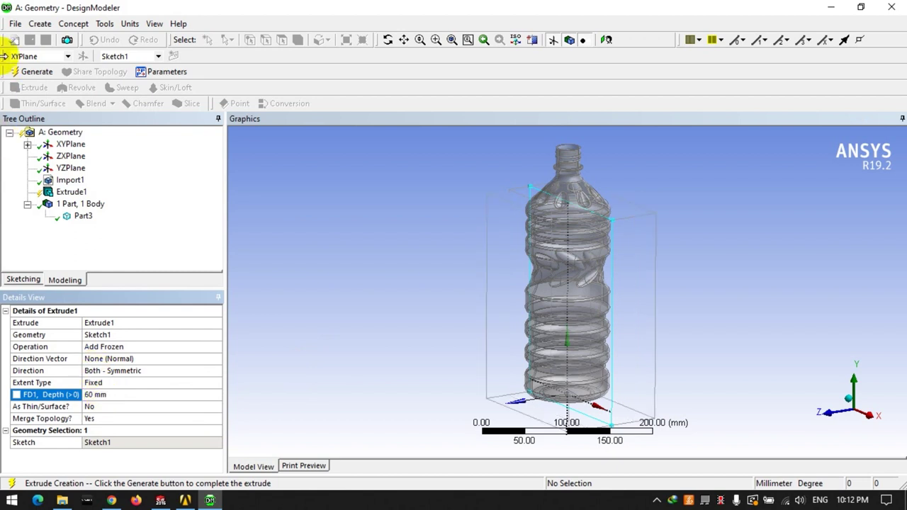
pyautogui.click(28, 72)
pyautogui.click(43, 24)
pyautogui.moveTo(79, 215)
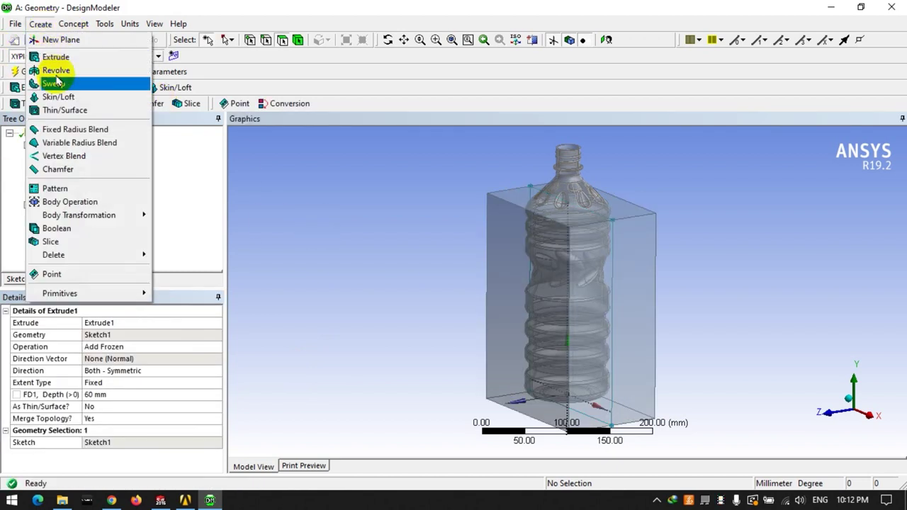
# - Create Boolean1 subtracting the bottle from the box, with Preserve Tool Bodies set to Yes
pyautogui.click(87, 228)
pyautogui.click(106, 347)
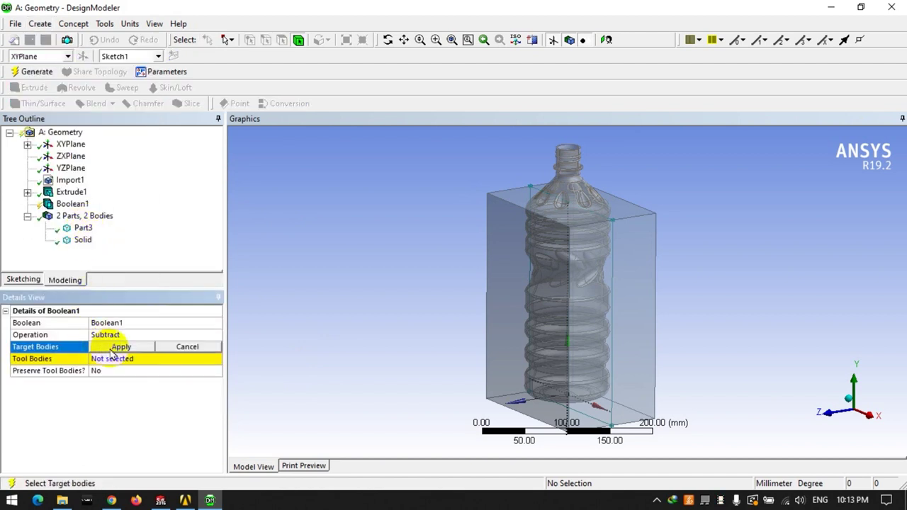
pyautogui.click(489, 247)
pyautogui.click(129, 359)
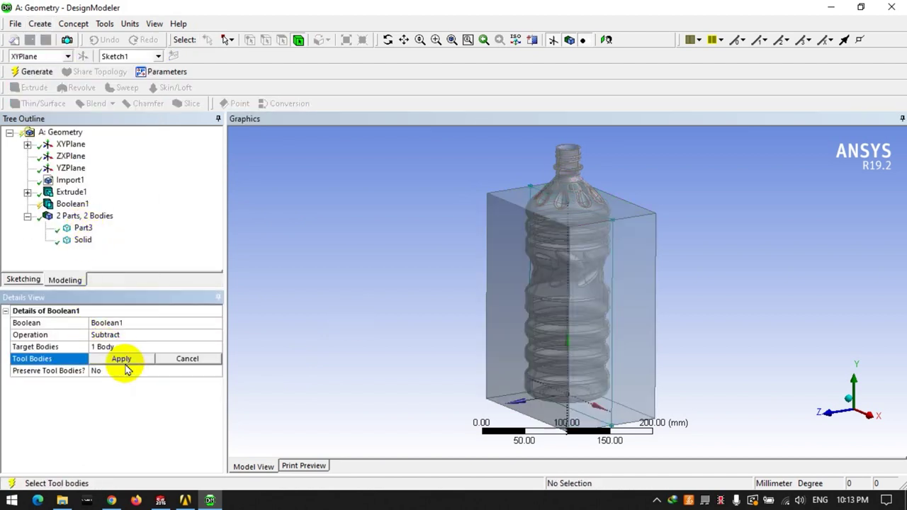
pyautogui.click(560, 186)
pyautogui.click(121, 358)
pyautogui.doubleClick(113, 371)
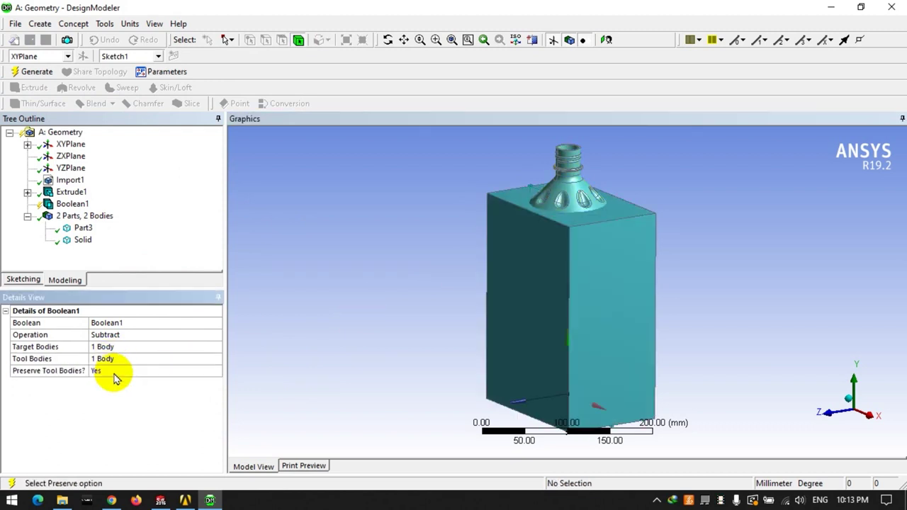
pyautogui.click(30, 71)
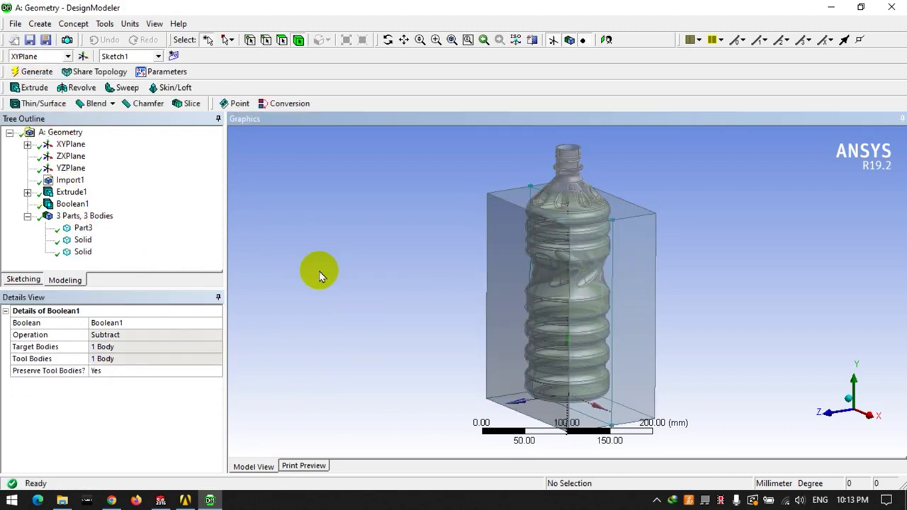
# - Suppress the hollowed box body, inspect the Part3 bottle alone, then show all bodies
pyautogui.click(84, 244)
pyautogui.rightClick(85, 248)
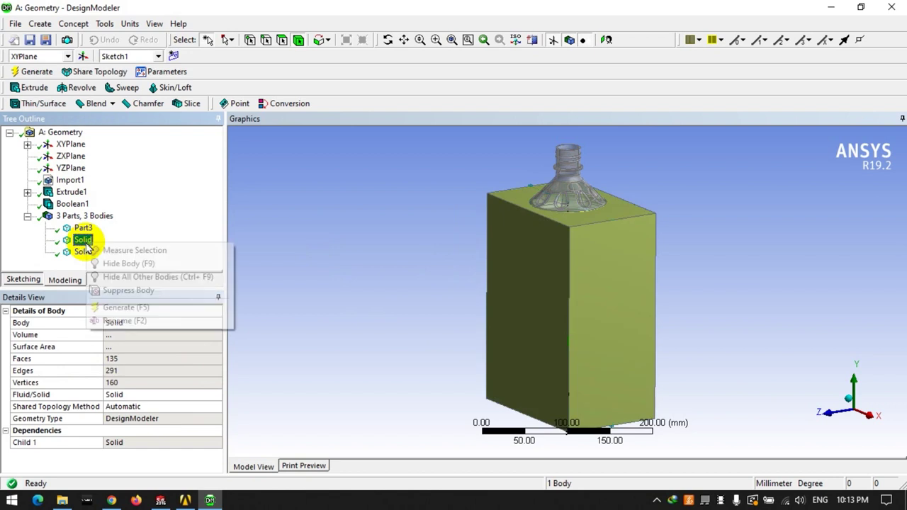
pyautogui.click(125, 290)
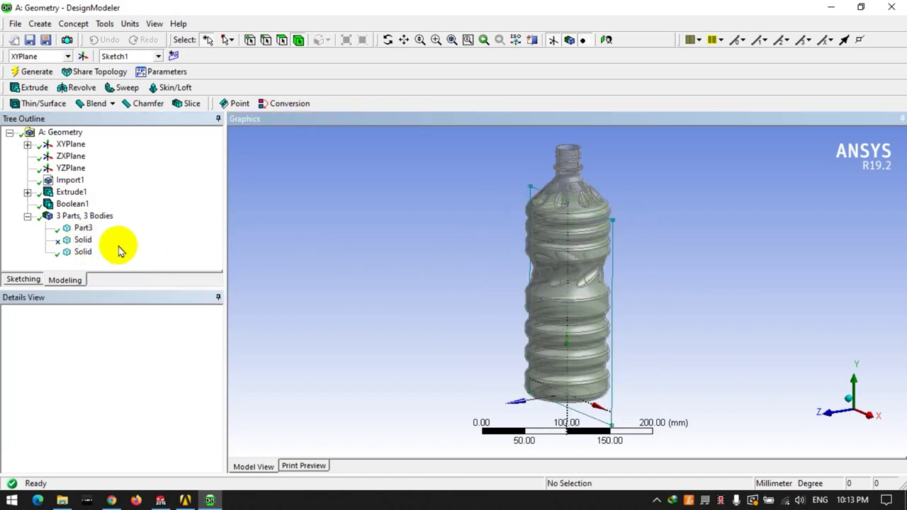
pyautogui.rightClick(83, 228)
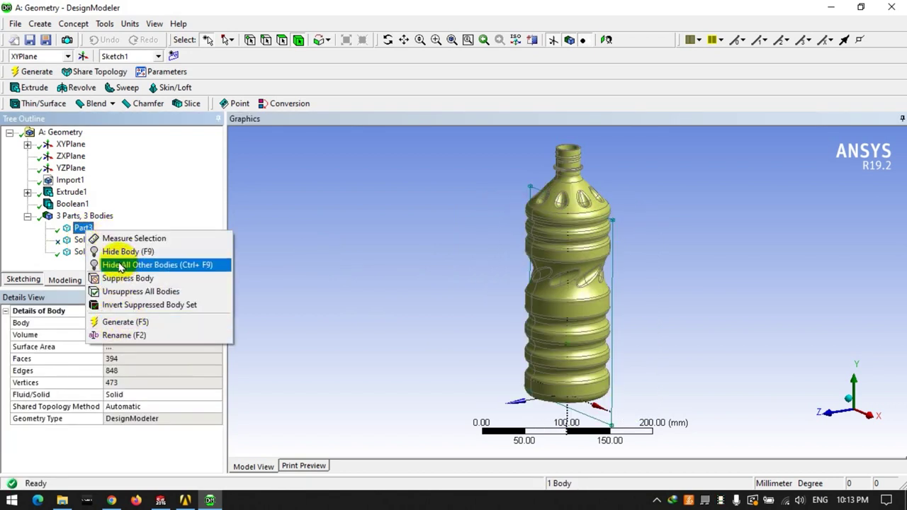
pyautogui.click(117, 264)
pyautogui.scroll(3, 578, 248)
pyautogui.moveTo(578, 248)
pyautogui.mouseDown(button='middle')
pyautogui.moveTo(458, 324)
pyautogui.moveTo(550, 182)
pyautogui.moveTo(477, 259)
pyautogui.moveTo(335, 239)
pyautogui.mouseUp(button='middle')
pyautogui.rightClick(335, 239)
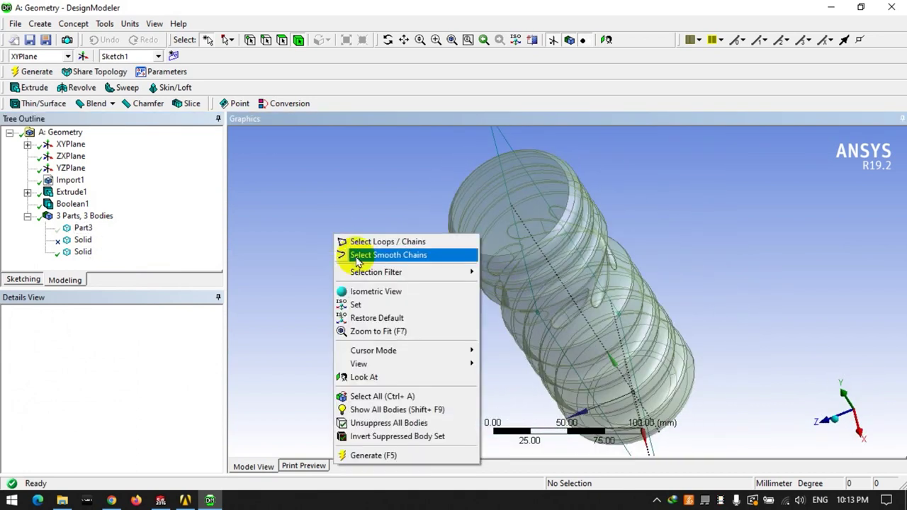
pyautogui.click(369, 410)
pyautogui.moveTo(402, 351)
pyautogui.mouseDown(button='middle')
pyautogui.moveTo(466, 213)
pyautogui.moveTo(411, 305)
pyautogui.moveTo(397, 300)
pyautogui.moveTo(418, 312)
pyautogui.mouseUp(button='middle')
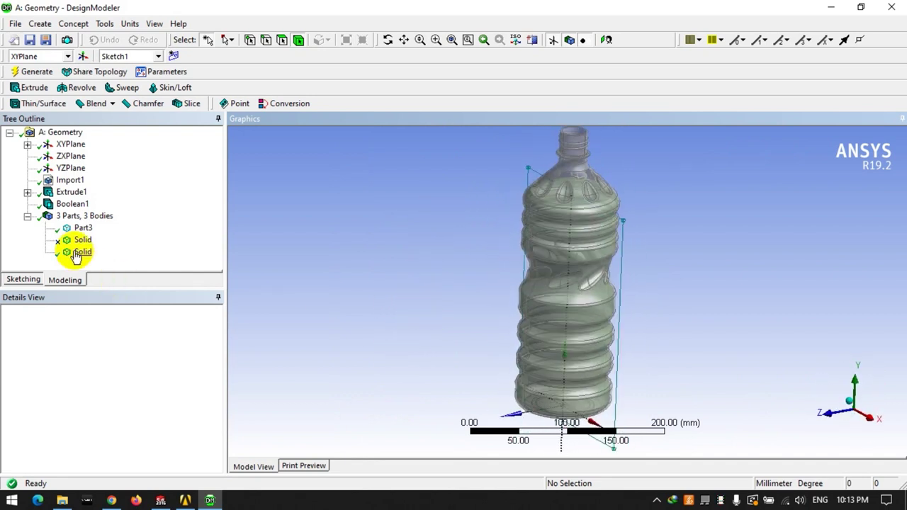
# - Rename the inner Solid body to liquid and the Part3 body to bottle
pyautogui.click(79, 253)
pyautogui.rightClick(82, 251)
pyautogui.click(124, 356)
pyautogui.write('liquid')
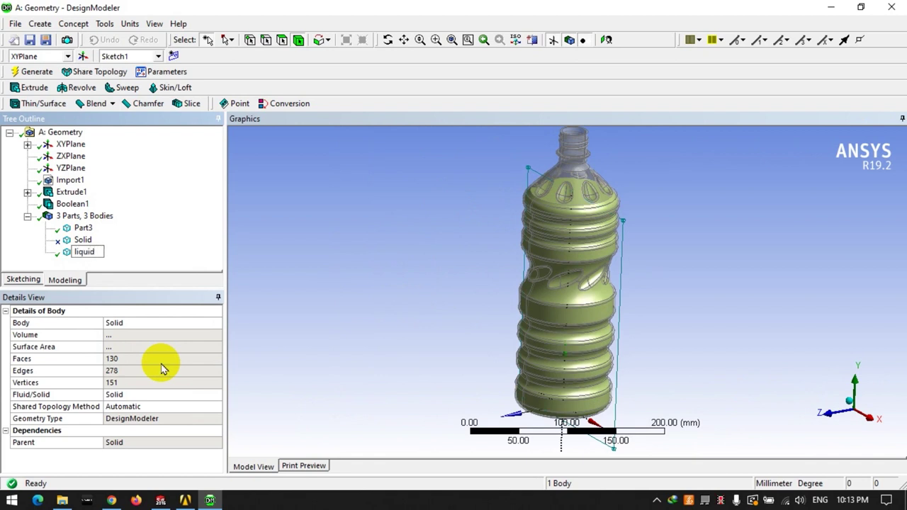
pyautogui.press('Return')
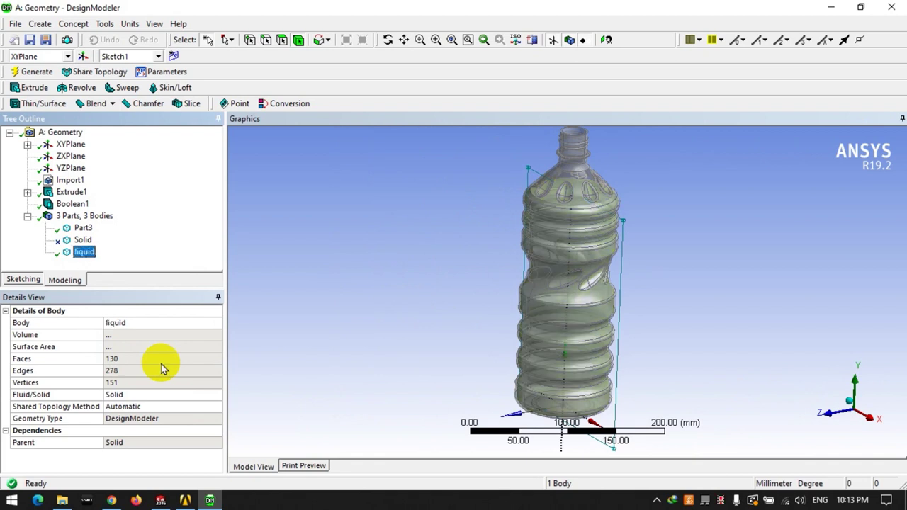
pyautogui.click(81, 228)
pyautogui.rightClick(82, 229)
pyautogui.click(128, 337)
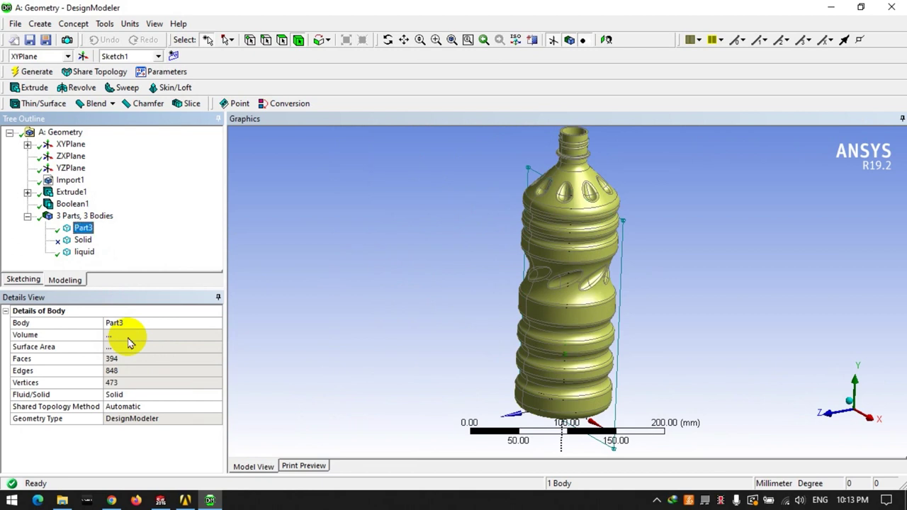
pyautogui.write('bottle')
pyautogui.press('Return')
pyautogui.click(380, 282)
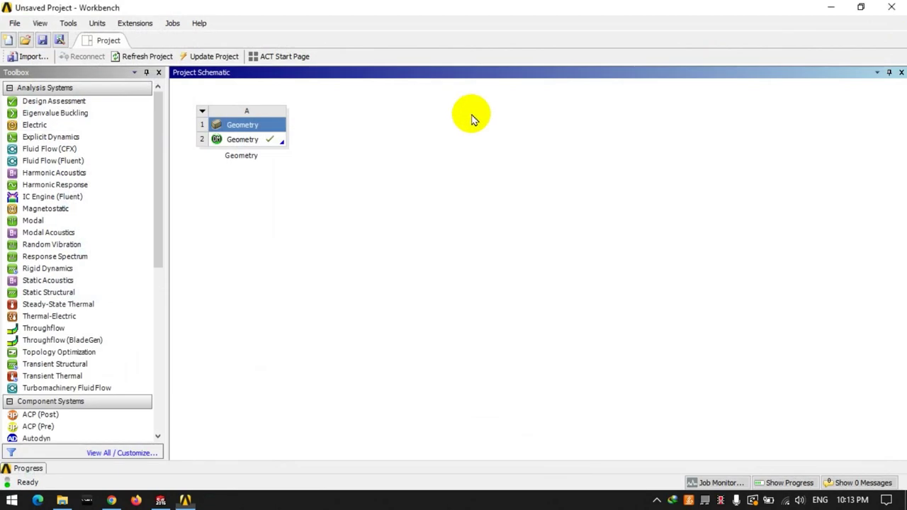
# - Add a Static Structural system sharing Geometry A2 and open its Engineering Data
pyautogui.moveTo(53, 292); pyautogui.dragTo(357, 230)
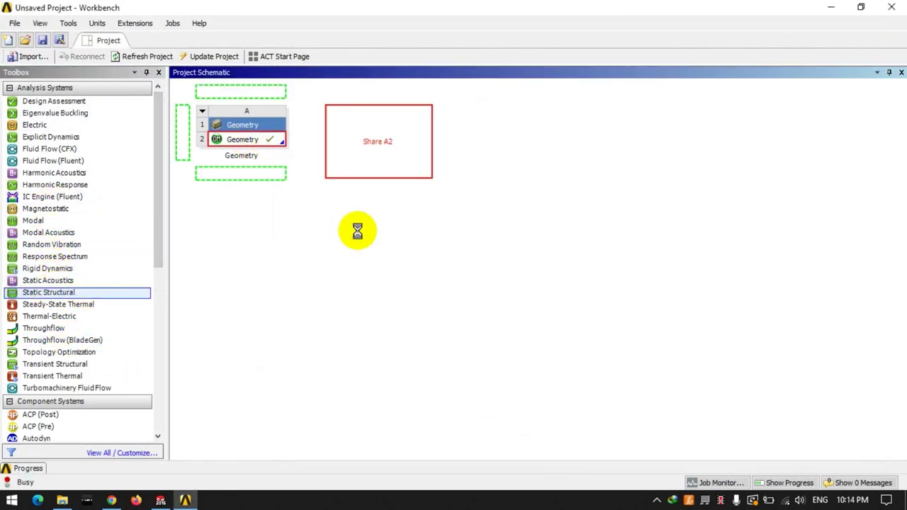
pyautogui.moveTo(358, 230); pyautogui.dragTo(359, 234)
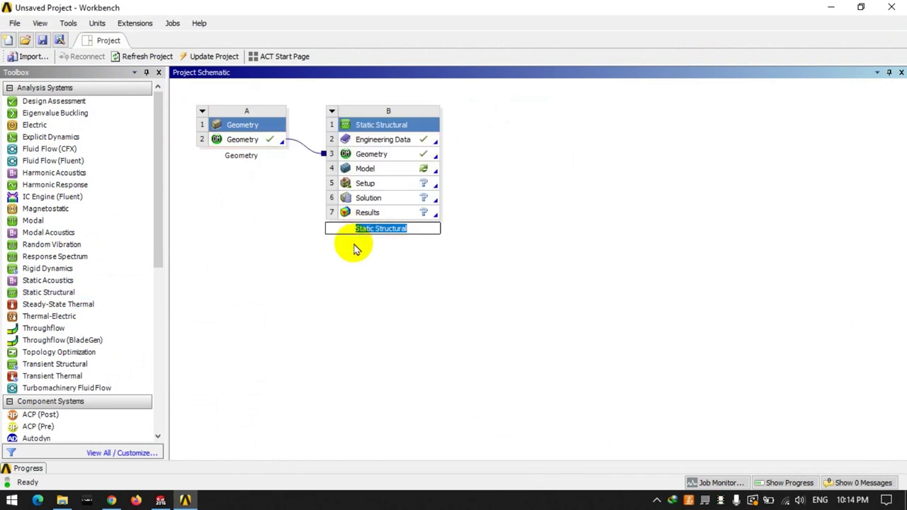
pyautogui.doubleClick(383, 140)
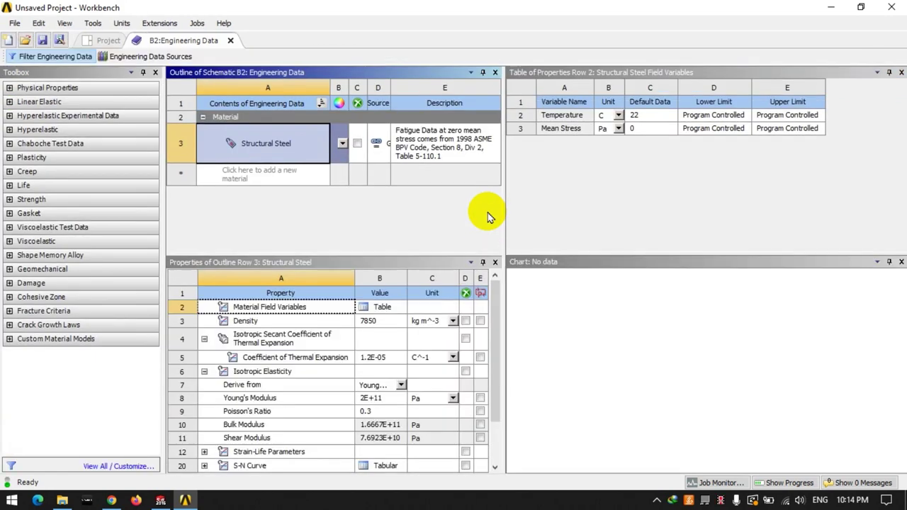
# - Browse the General, Non-linear, Hyperelastic and Fluid Materials libraries and add Water Liquid
pyautogui.click(145, 56)
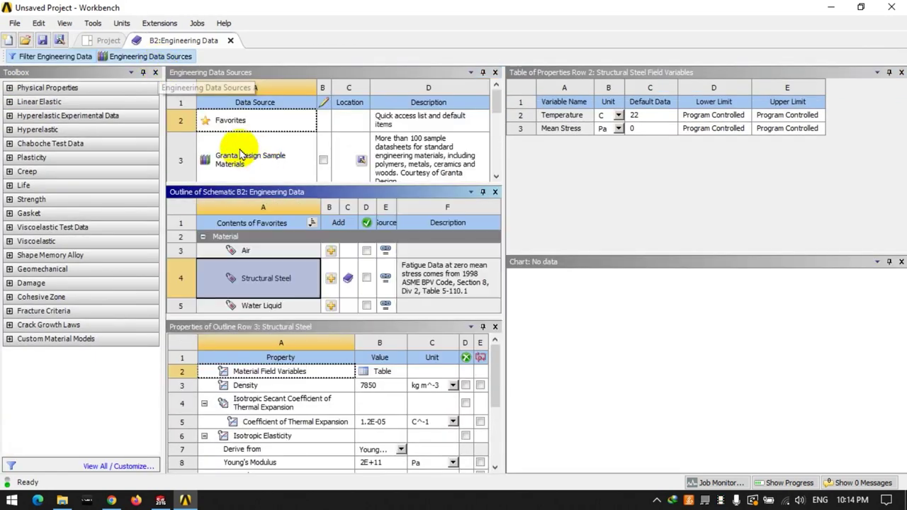
pyautogui.scroll(-2, 258, 159)
pyautogui.click(889, 72)
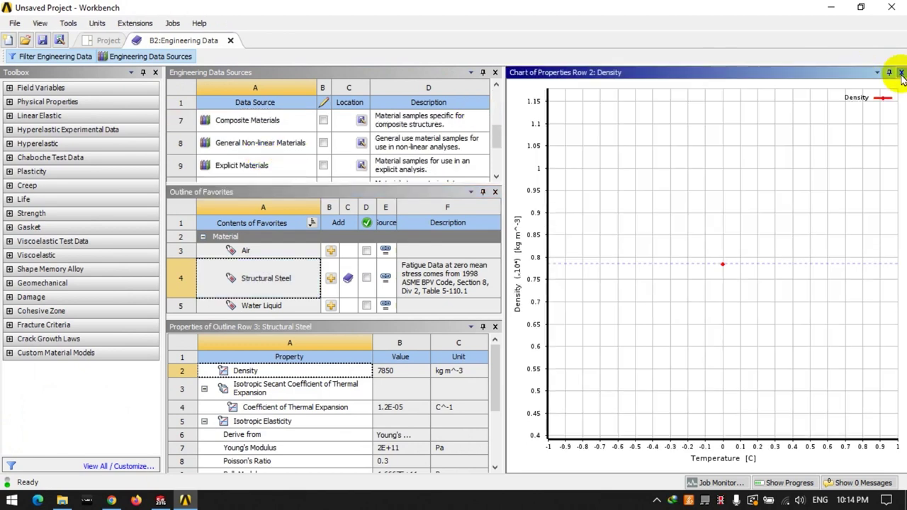
pyautogui.click(889, 72)
pyautogui.scroll(3, 239, 142)
pyautogui.scroll(2, 239, 146)
pyautogui.click(240, 153)
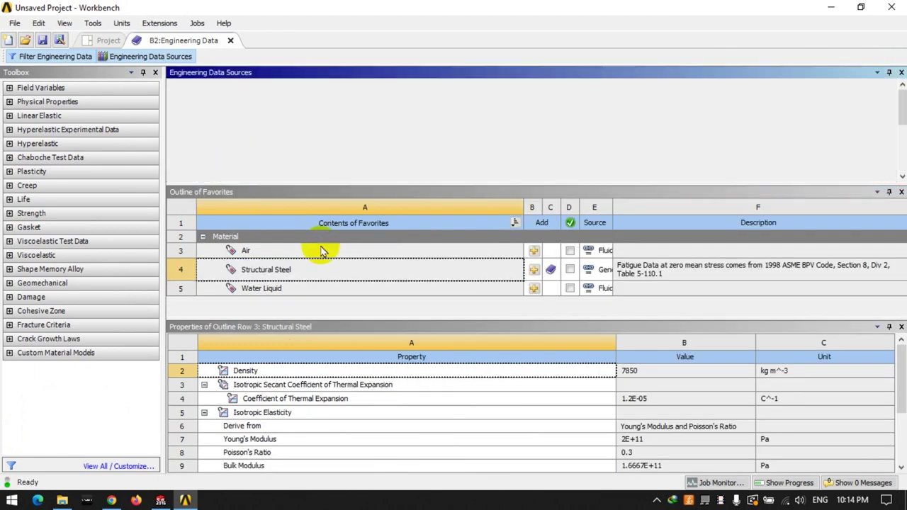
pyautogui.scroll(3, 277, 287)
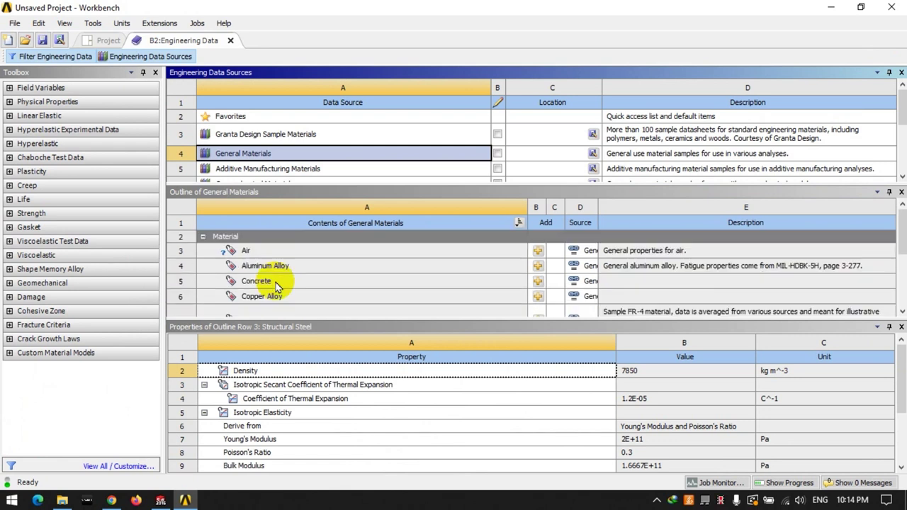
pyautogui.scroll(-3, 276, 282)
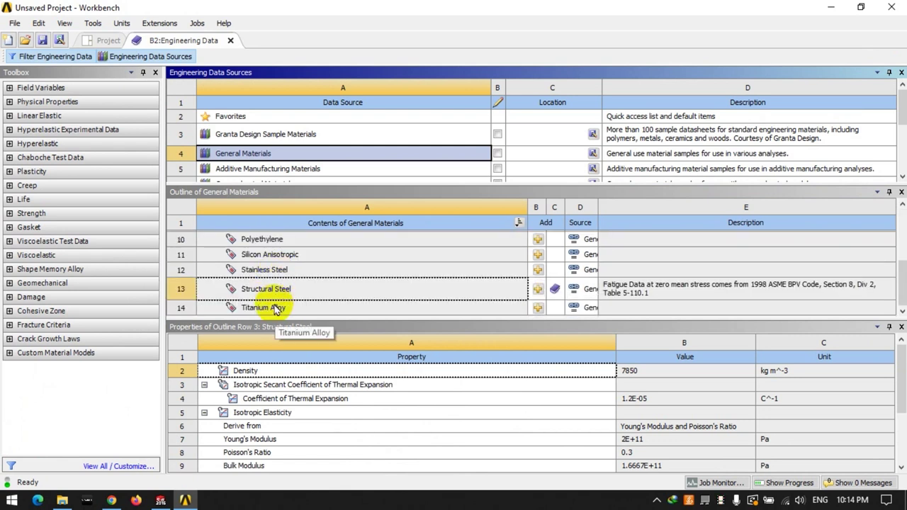
pyautogui.scroll(-2, 238, 164)
pyautogui.click(243, 132)
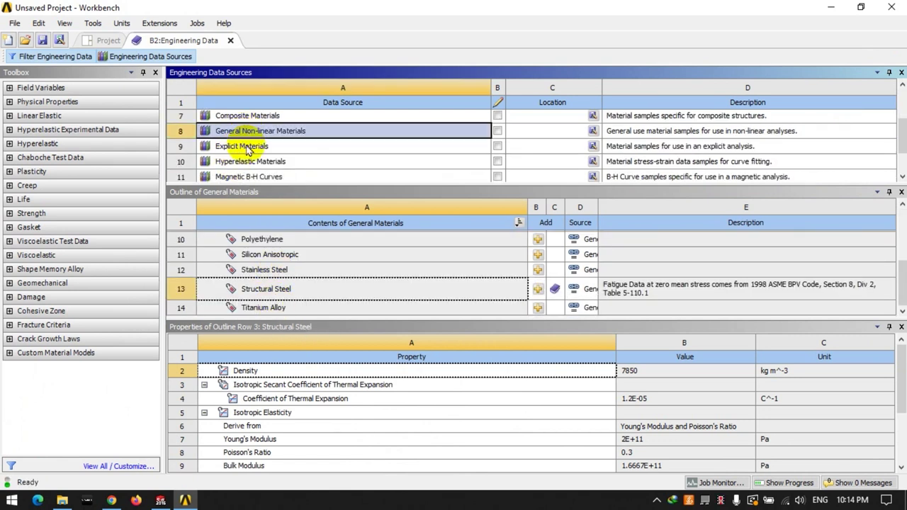
pyautogui.scroll(-2, 277, 270)
pyautogui.scroll(3, 284, 277)
pyautogui.scroll(-3, 294, 298)
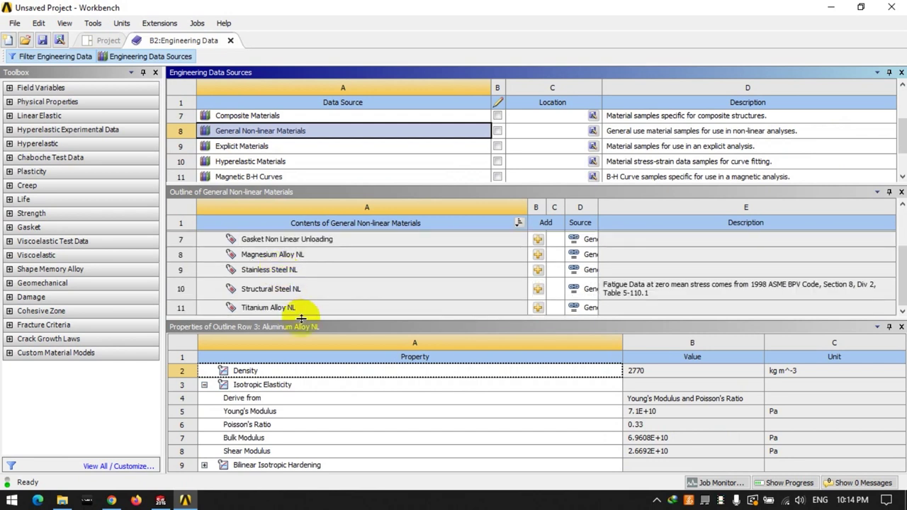
pyautogui.moveTo(303, 321); pyautogui.dragTo(311, 417)
pyautogui.click(250, 163)
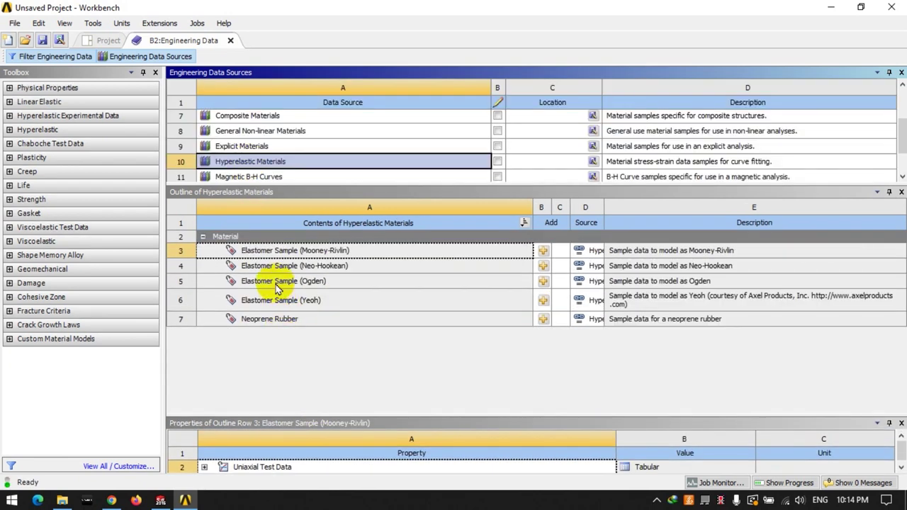
pyautogui.moveTo(264, 187); pyautogui.dragTo(269, 260)
pyautogui.click(255, 229)
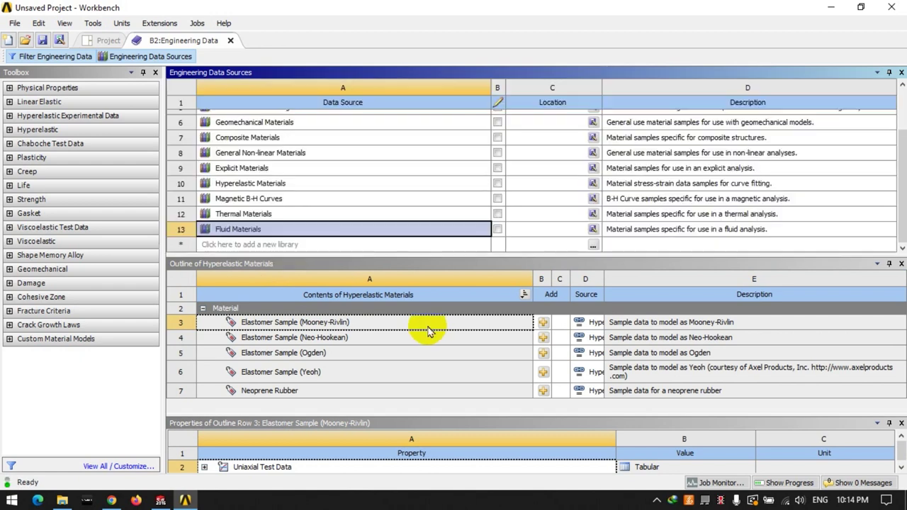
pyautogui.scroll(-2, 326, 354)
pyautogui.scroll(-12, 329, 358)
pyautogui.scroll(-14, 328, 358)
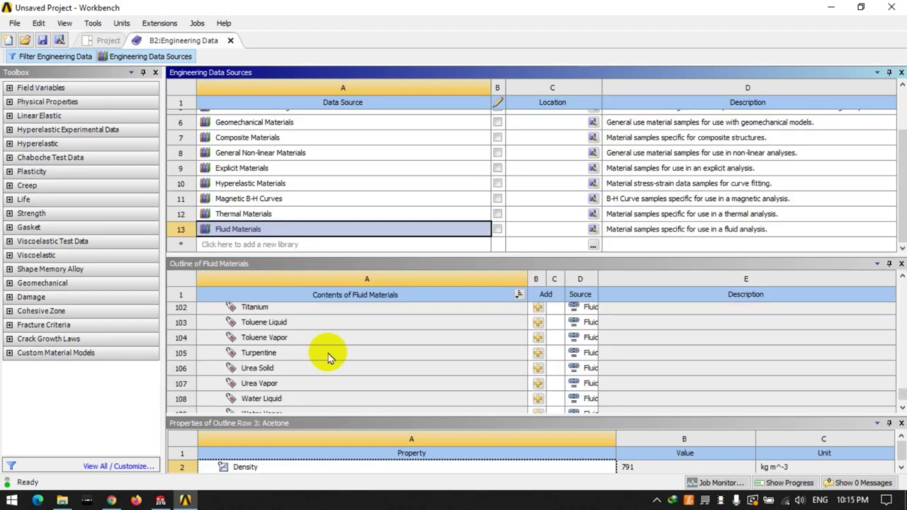
pyautogui.scroll(-1, 360, 371)
pyautogui.click(511, 373)
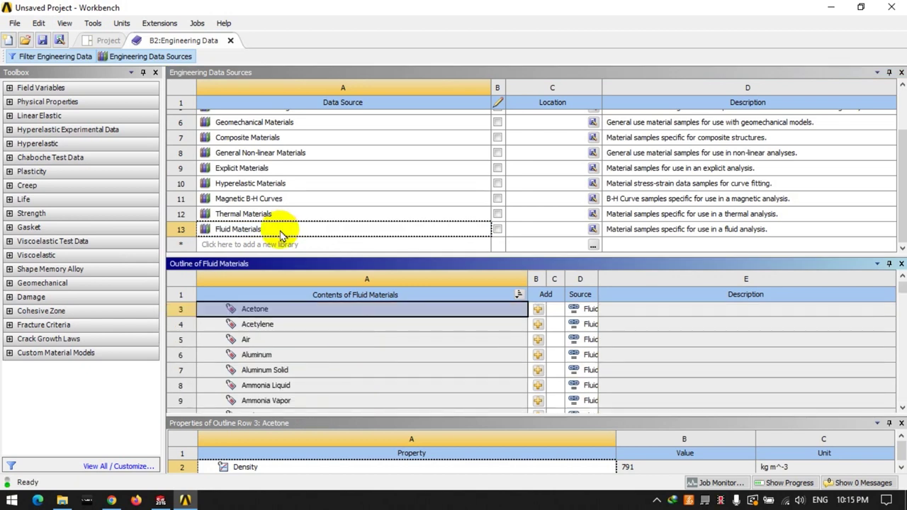
# - Add ABS+PC plastic from the Granta Design Sample Materials library
pyautogui.click(252, 167)
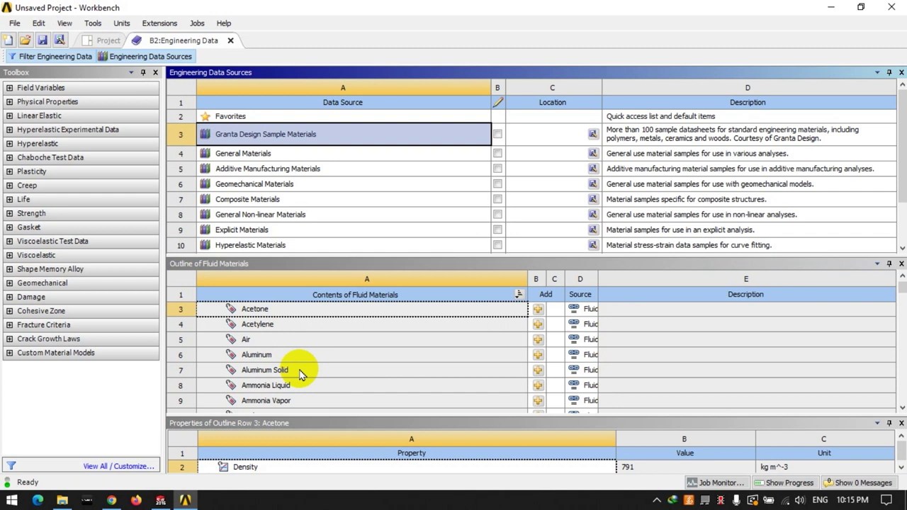
pyautogui.scroll(5, 299, 372)
pyautogui.scroll(3, 299, 372)
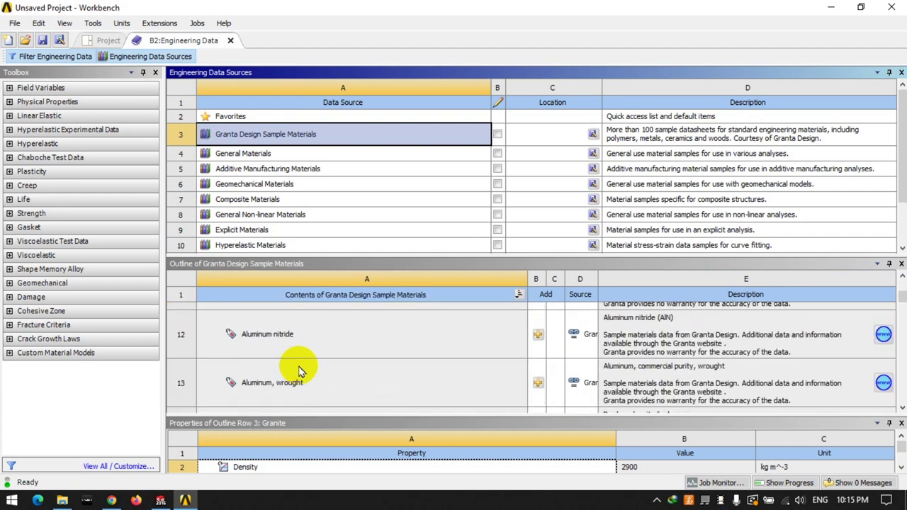
pyautogui.scroll(3, 300, 372)
pyautogui.click(305, 389)
pyautogui.scroll(-1, 496, 385)
pyautogui.scroll(1, 462, 385)
pyautogui.moveTo(383, 269); pyautogui.dragTo(362, 153)
pyautogui.scroll(-2, 320, 324)
pyautogui.scroll(-8, 320, 324)
pyautogui.scroll(-13, 326, 330)
pyautogui.scroll(-10, 324, 324)
pyautogui.scroll(20, 324, 324)
pyautogui.scroll(4, 324, 324)
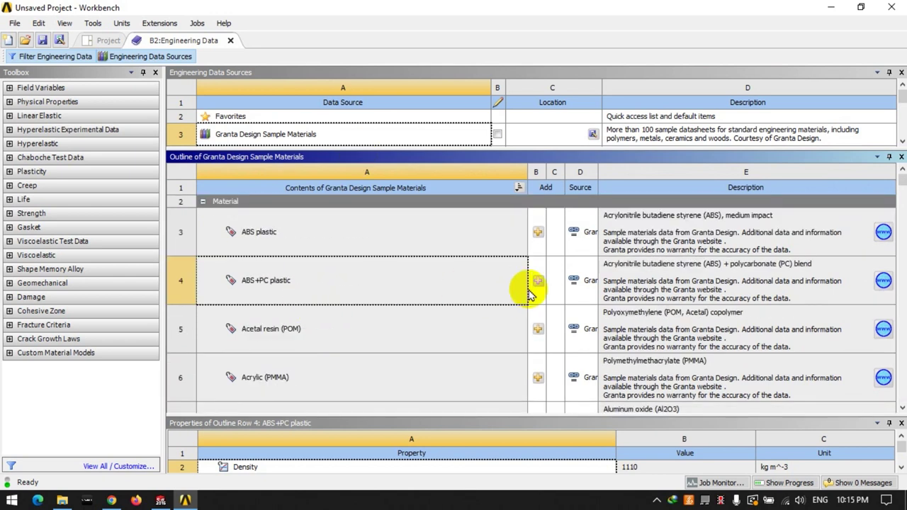
# - Check Water Liquid and Structural Steel in the analysis materials, then launch Mechanical from Model cell B4
pyautogui.click(171, 55)
pyautogui.click(397, 202)
pyautogui.click(418, 186)
pyautogui.click(289, 202)
pyautogui.moveTo(391, 401); pyautogui.dragTo(366, 249)
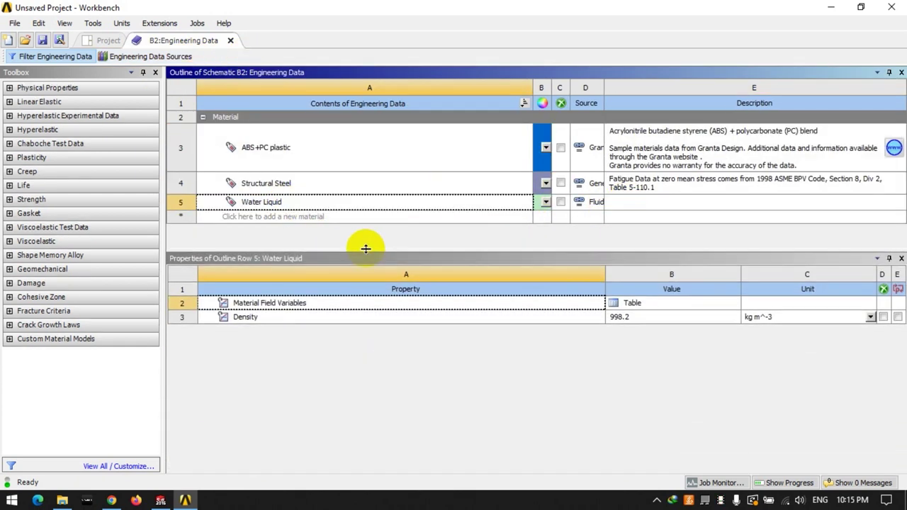
pyautogui.click(105, 40)
pyautogui.doubleClick(365, 168)
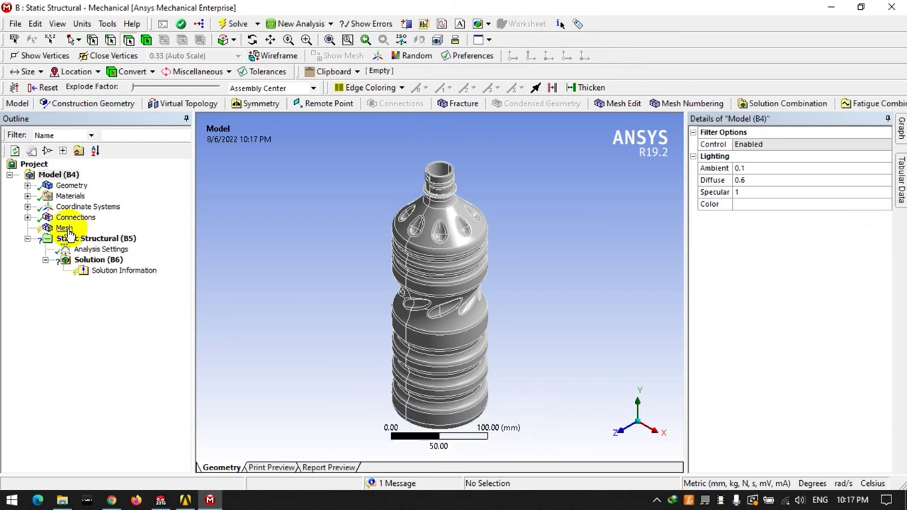
# - Set material Assignment to Water Liquid for the liquid body and ABS+PC plastic for bottle
pyautogui.click(77, 238)
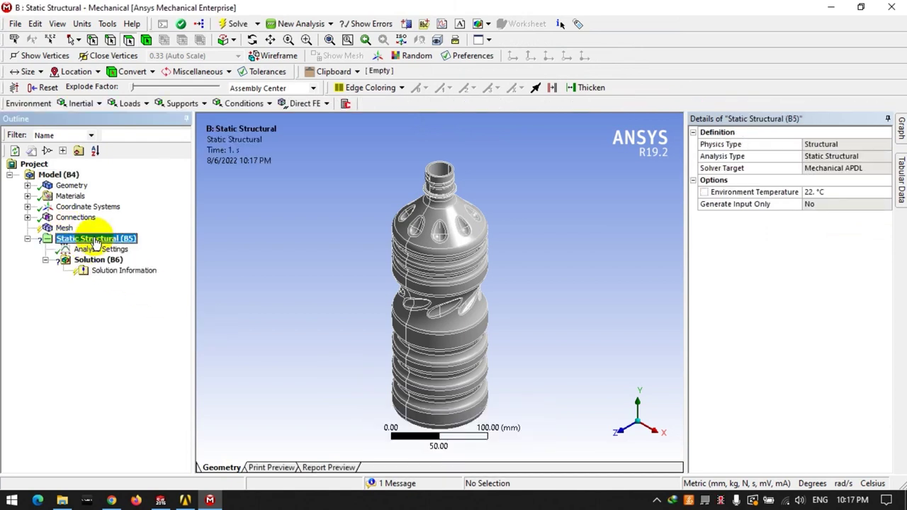
pyautogui.click(27, 185)
pyautogui.click(80, 206)
pyautogui.click(848, 229)
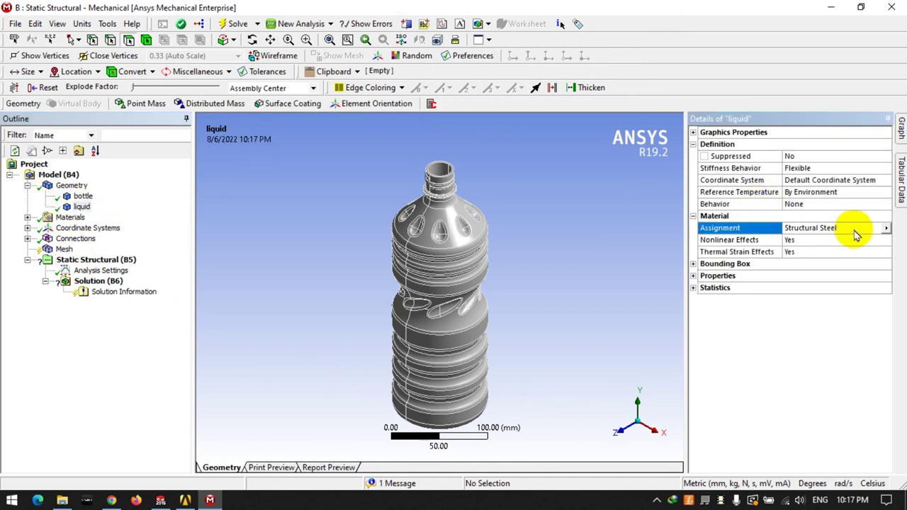
pyautogui.click(848, 228)
pyautogui.click(822, 281)
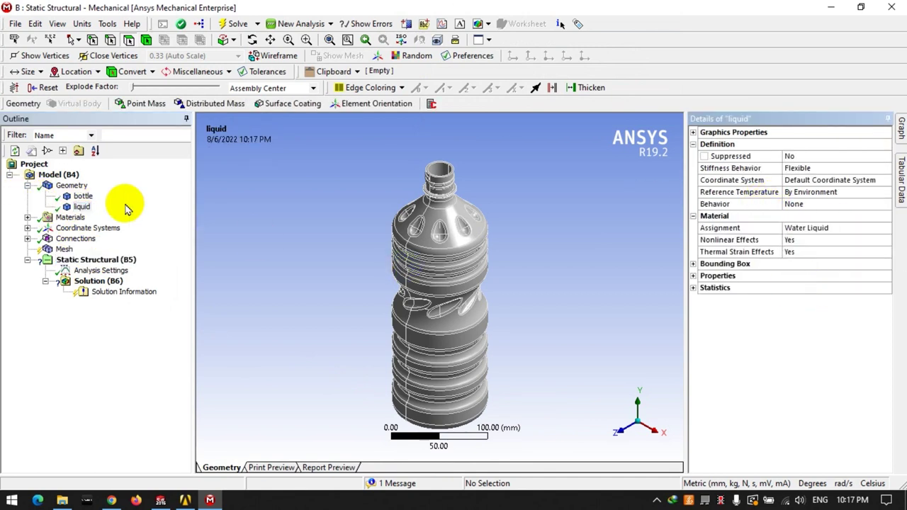
pyautogui.click(83, 195)
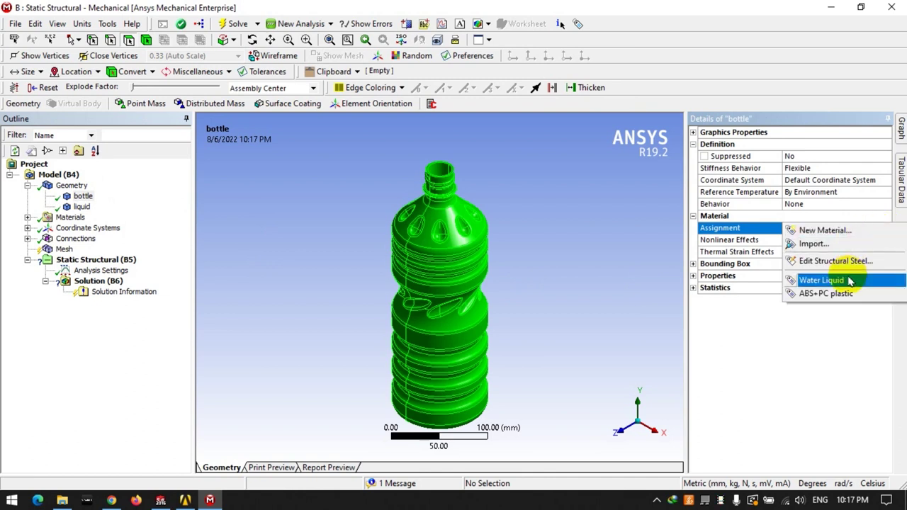
pyautogui.click(825, 293)
pyautogui.click(27, 185)
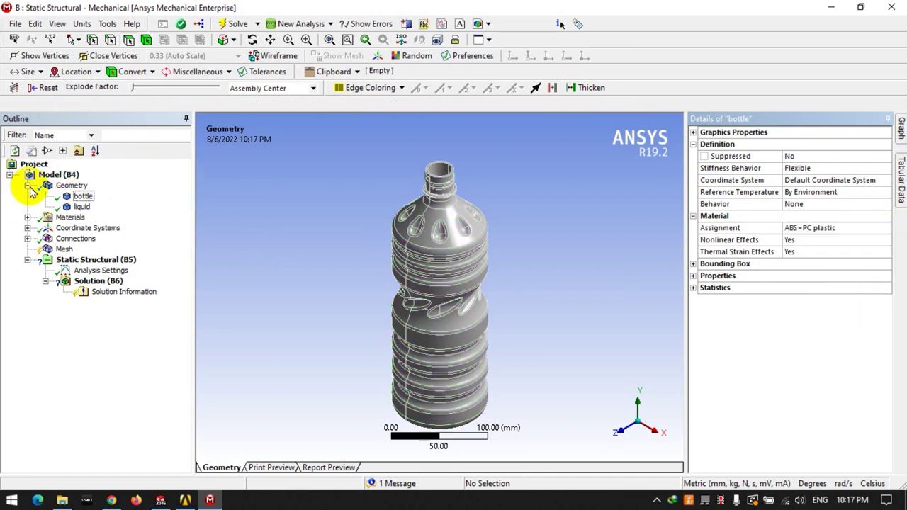
pyautogui.click(64, 228)
# - Insert a Fixed Support applied to the four faces of the bottle's mid-band
pyautogui.click(73, 241)
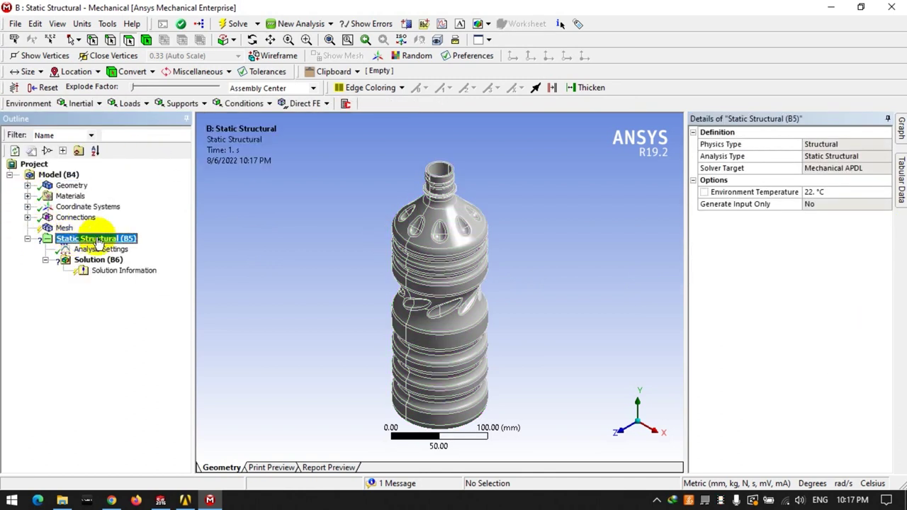
pyautogui.rightClick(100, 240)
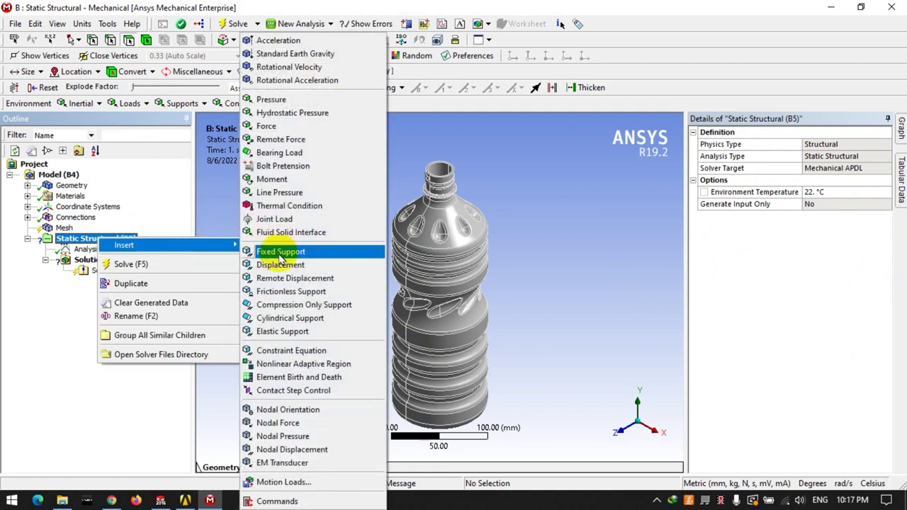
pyautogui.click(280, 260)
pyautogui.click(417, 324)
pyautogui.keyDown('ctrl'); pyautogui.click(405, 329); pyautogui.keyUp('ctrl')
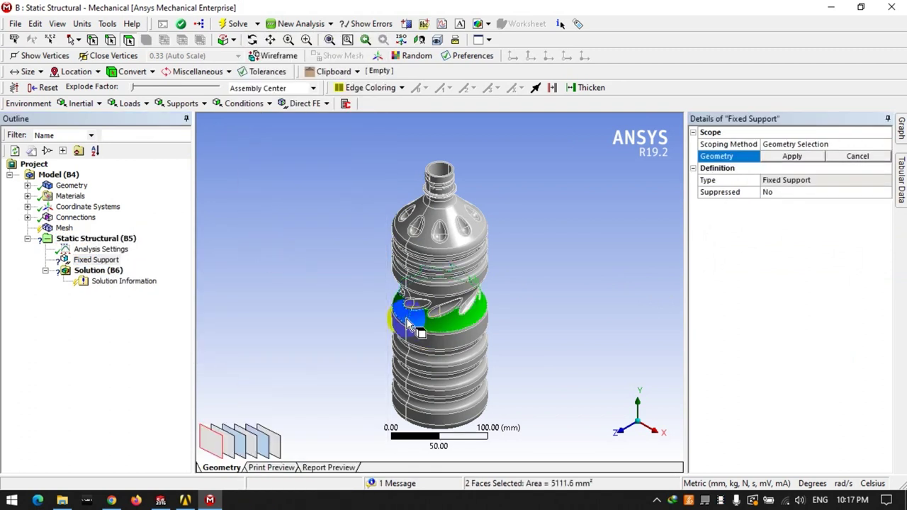
pyautogui.scroll(-2, 421, 309)
pyautogui.scroll(3, 423, 306)
pyautogui.scroll(2, 348, 319)
pyautogui.keyDown('ctrl'); pyautogui.click(348, 320); pyautogui.keyUp('ctrl')
pyautogui.keyDown('ctrl'); pyautogui.click(324, 314); pyautogui.keyUp('ctrl')
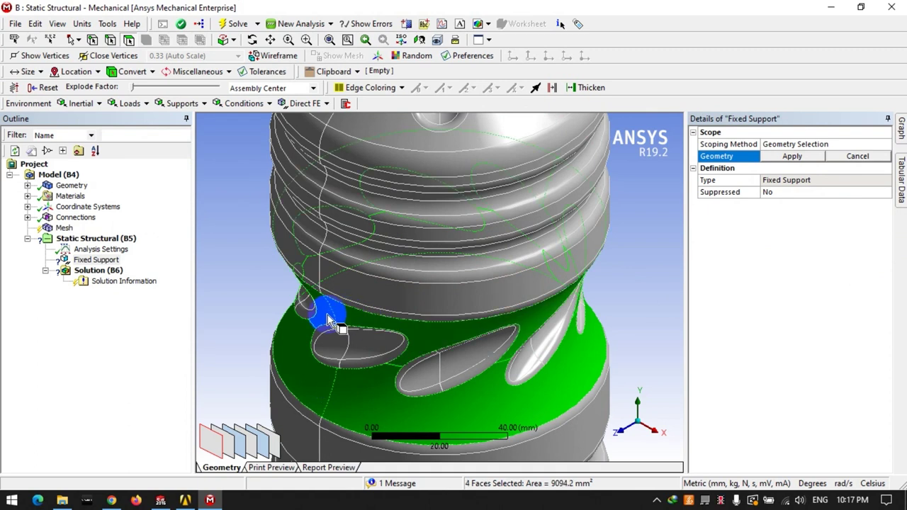
pyautogui.scroll(-1, 532, 306)
pyautogui.click(793, 156)
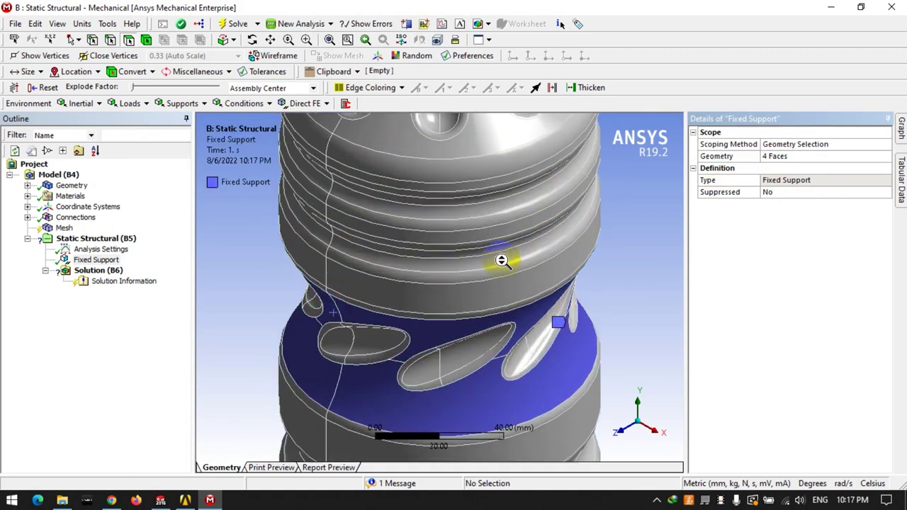
pyautogui.scroll(-2, 506, 258)
pyautogui.rightClick(111, 238)
pyautogui.moveTo(135, 247)
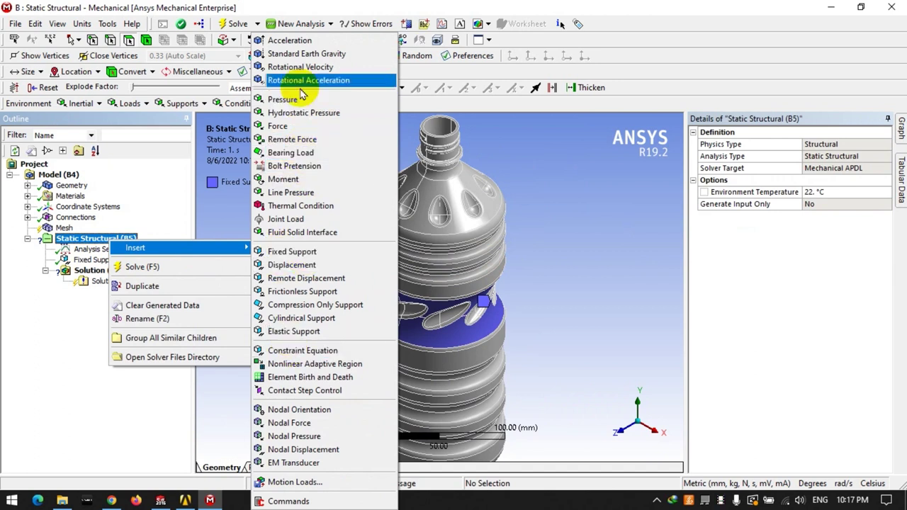
# - Add Standard Earth Gravity acting in -Y, keeping the Global Coordinate System
pyautogui.click(302, 56)
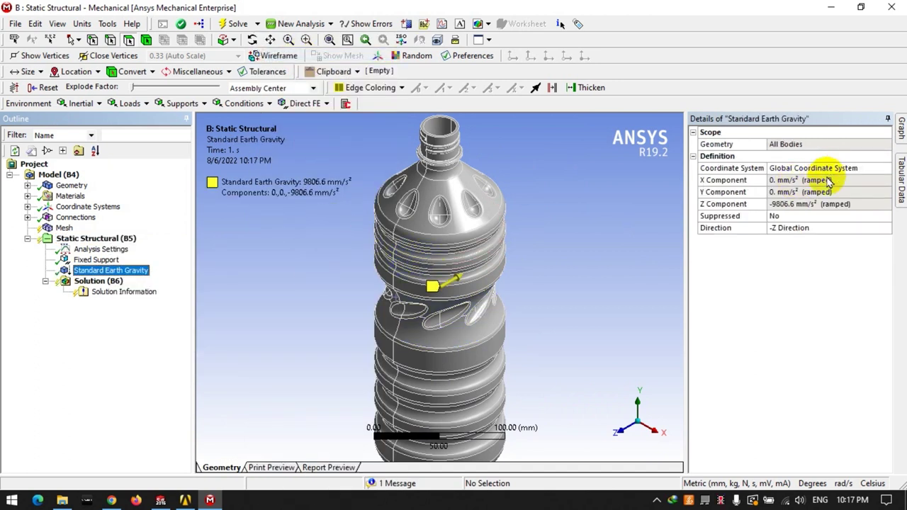
pyautogui.doubleClick(803, 229)
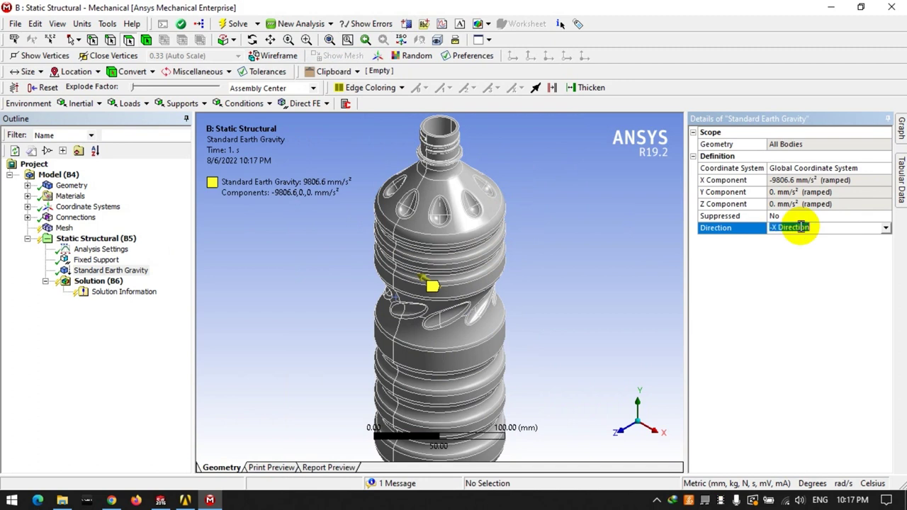
pyautogui.scroll(1, 504, 236)
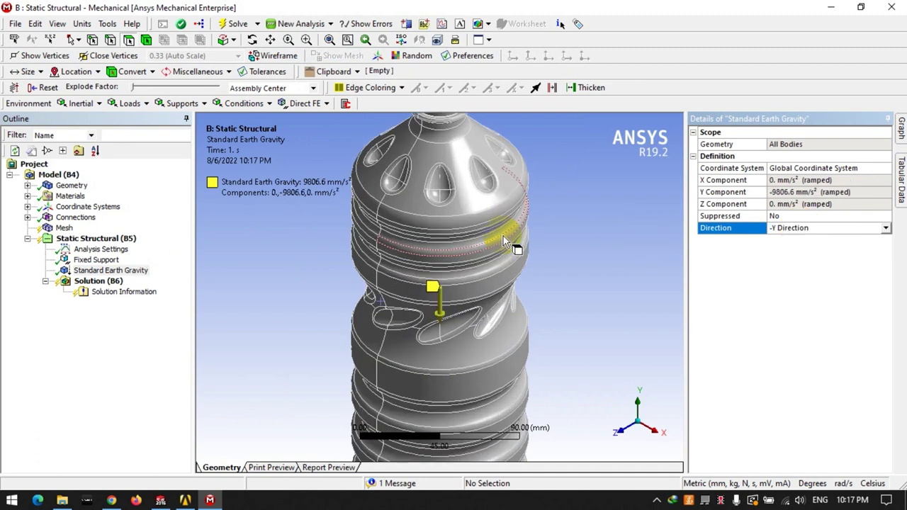
pyautogui.scroll(-3, 503, 236)
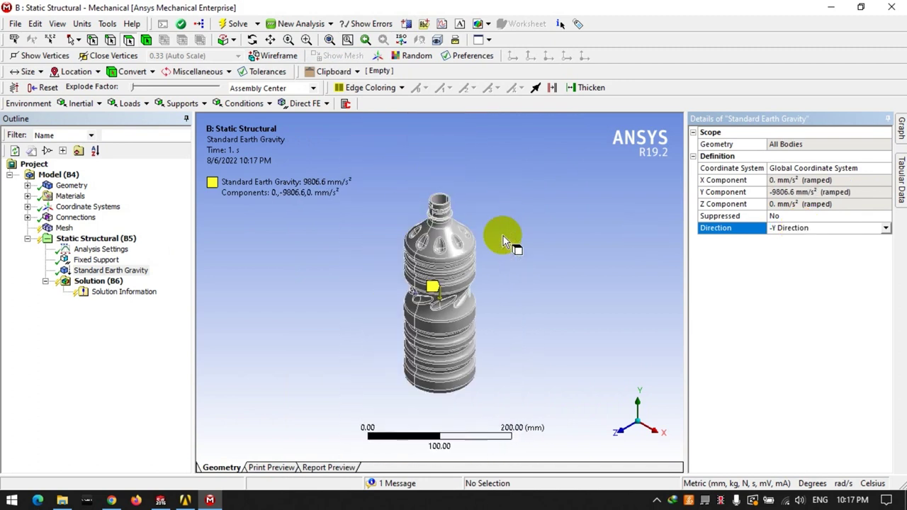
pyautogui.click(791, 171)
pyautogui.click(886, 169)
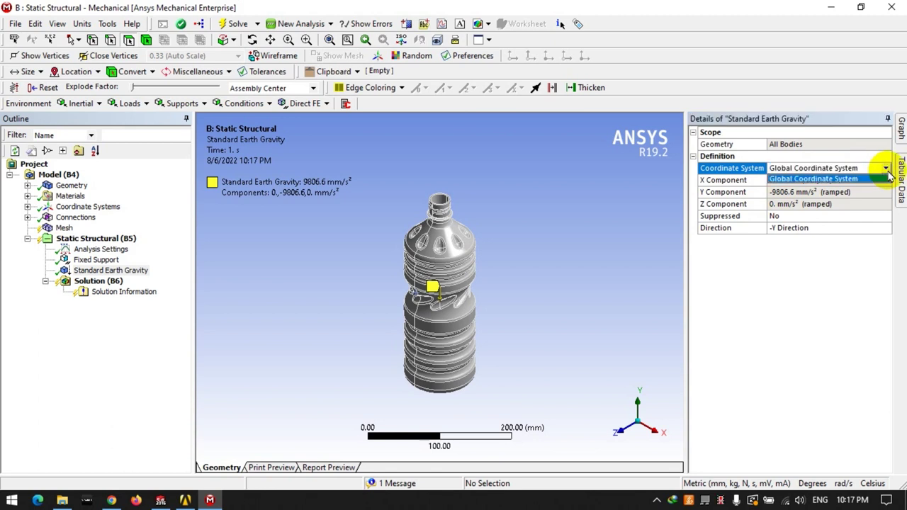
pyautogui.click(886, 178)
# - Insert Total Deformation, Equivalent Stress and Equivalent Elastic Strain results under Solution
pyautogui.click(94, 281)
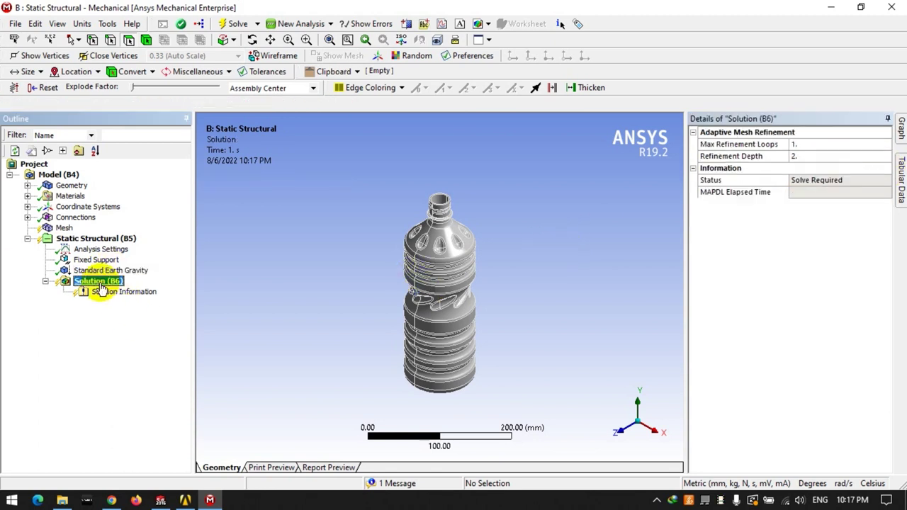
pyautogui.click(99, 104)
pyautogui.click(68, 119)
pyautogui.click(181, 103)
pyautogui.click(206, 120)
pyautogui.click(127, 105)
pyautogui.click(165, 119)
# - Set the mesh element size to 2.0 mm and generate the mesh
pyautogui.click(64, 228)
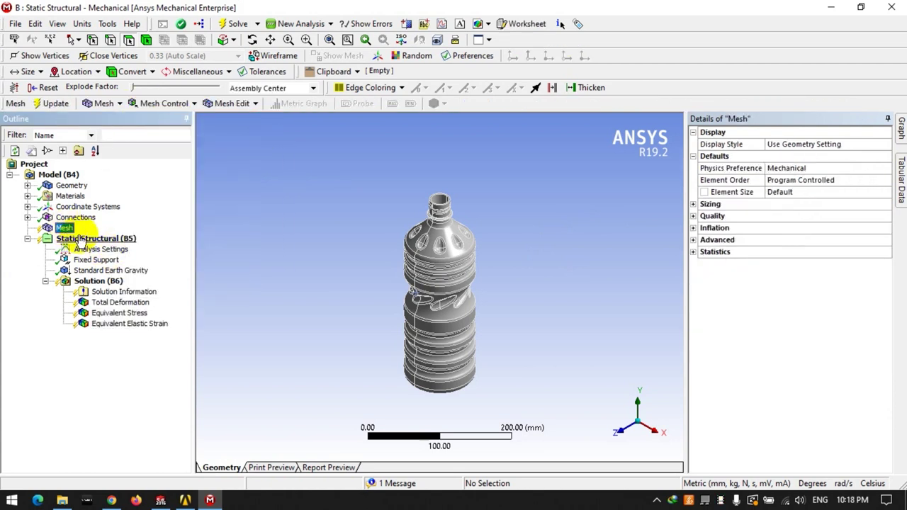
pyautogui.click(787, 193)
pyautogui.write('2')
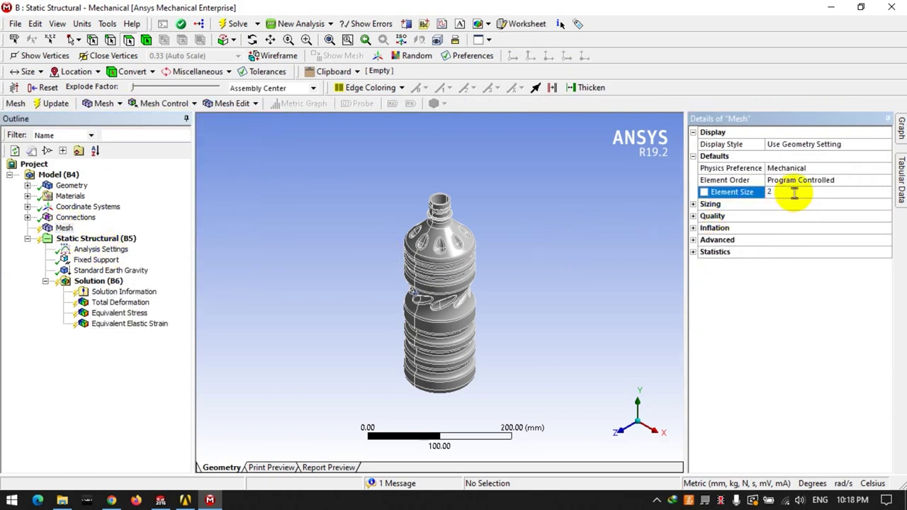
pyautogui.press('Return')
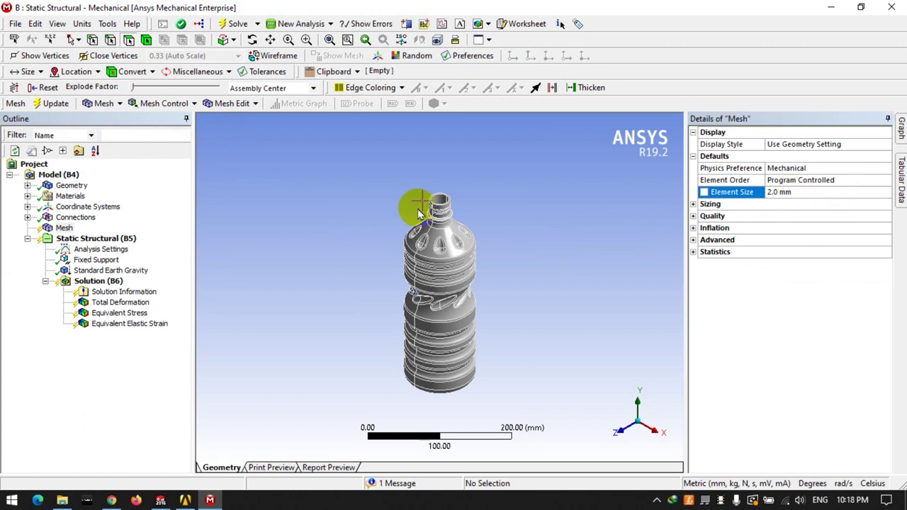
pyautogui.click(234, 26)
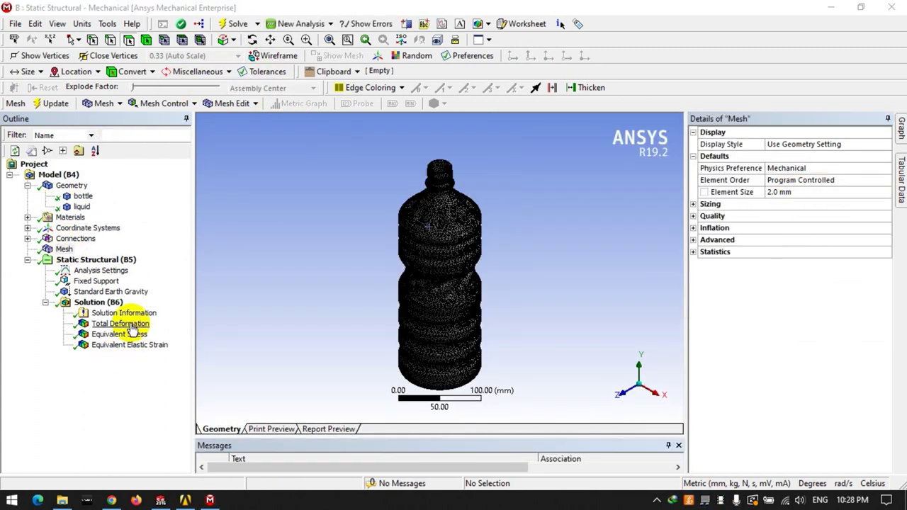
# - Show Total Deformation with No WireFrame, tilted for a better view
pyautogui.click(129, 323)
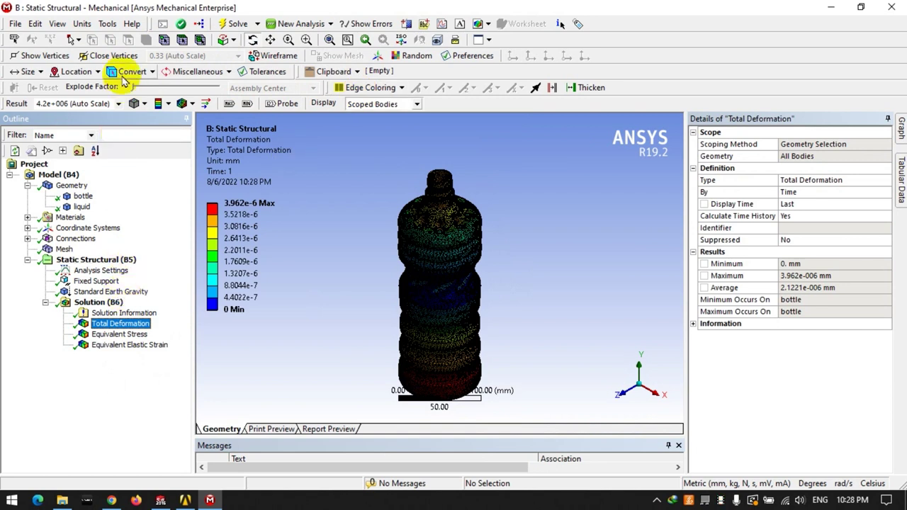
pyautogui.click(190, 104)
pyautogui.click(212, 120)
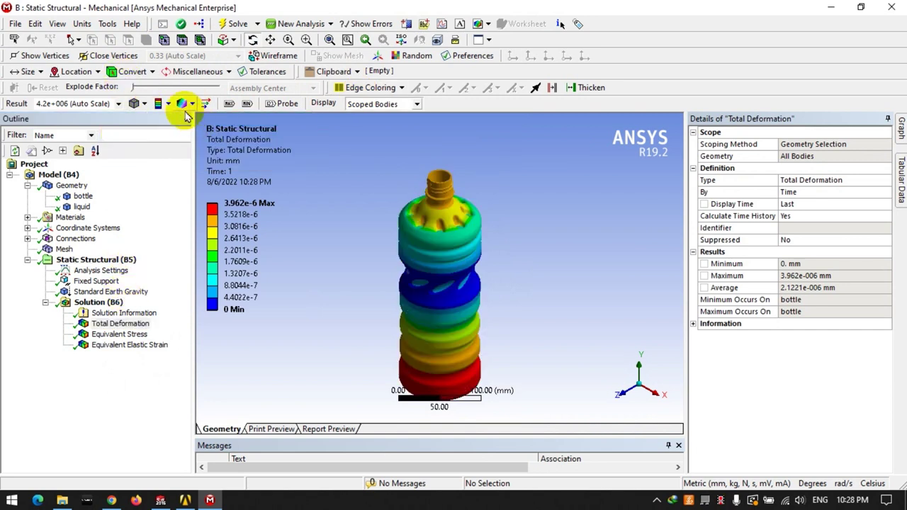
pyautogui.moveTo(464, 321)
pyautogui.mouseDown()
pyautogui.moveTo(461, 198)
pyautogui.moveTo(506, 248)
pyautogui.moveTo(273, 137)
pyautogui.mouseUp()
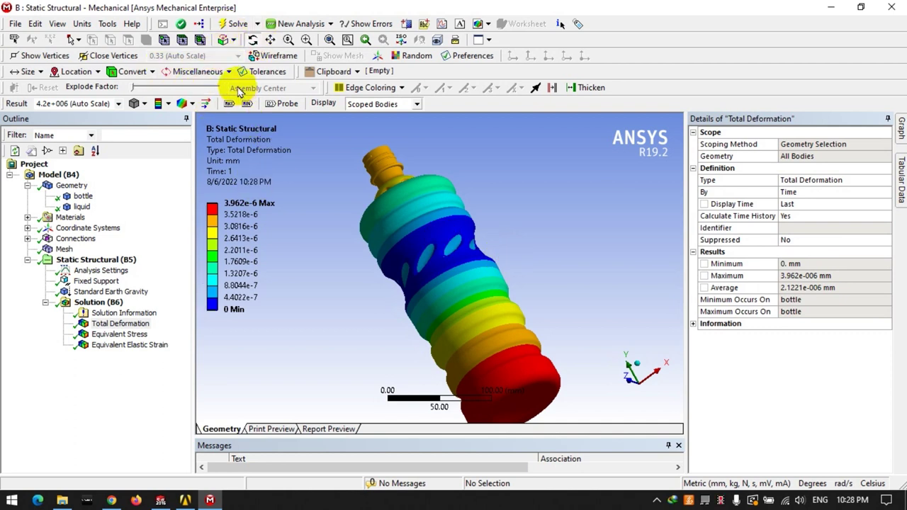
# - Display the deformation at 1.0 true scale from the front, then select Equivalent Stress
pyautogui.click(140, 103)
pyautogui.click(117, 103)
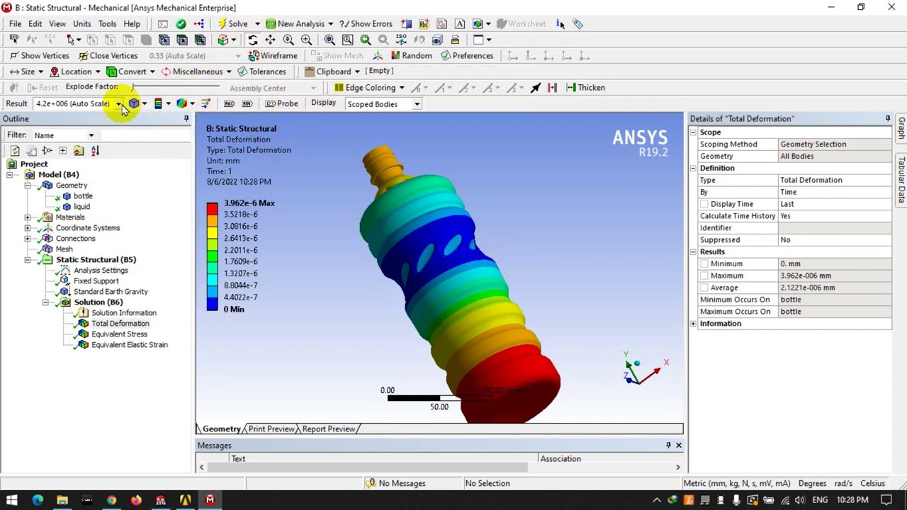
pyautogui.click(118, 104)
pyautogui.click(92, 125)
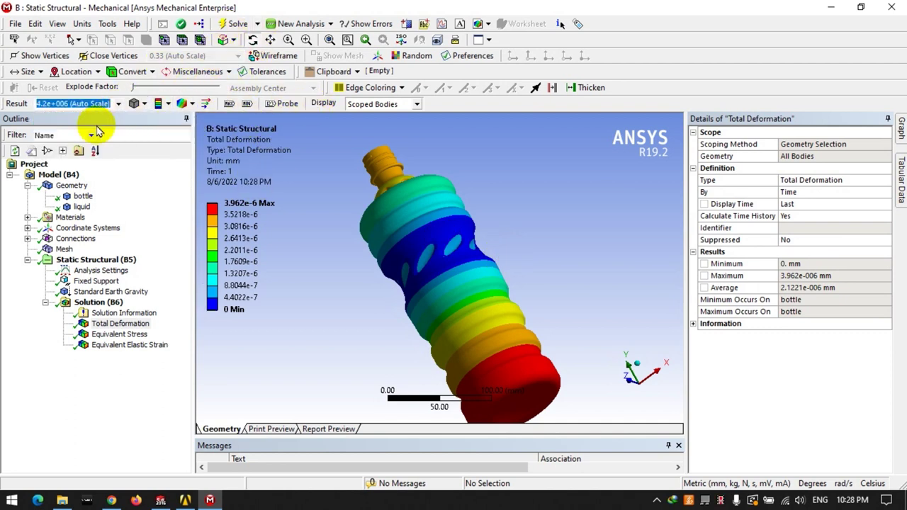
pyautogui.click(633, 384)
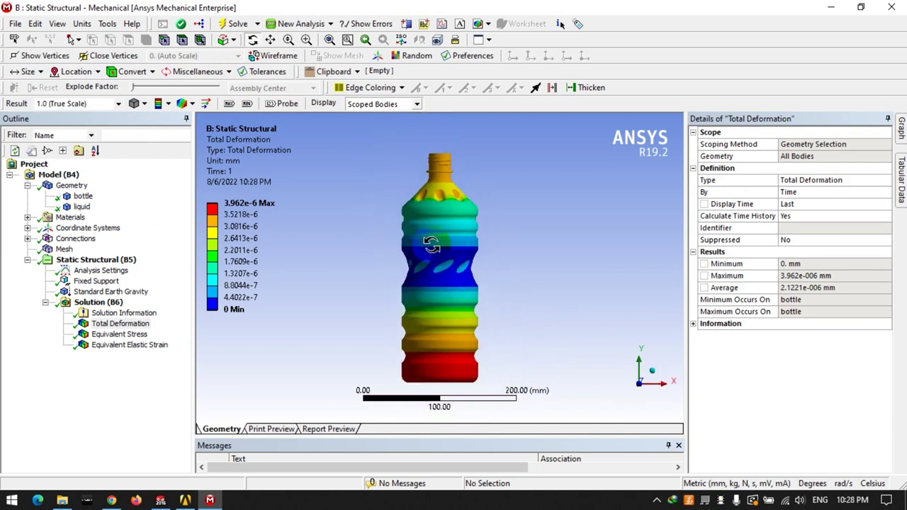
pyautogui.click(138, 338)
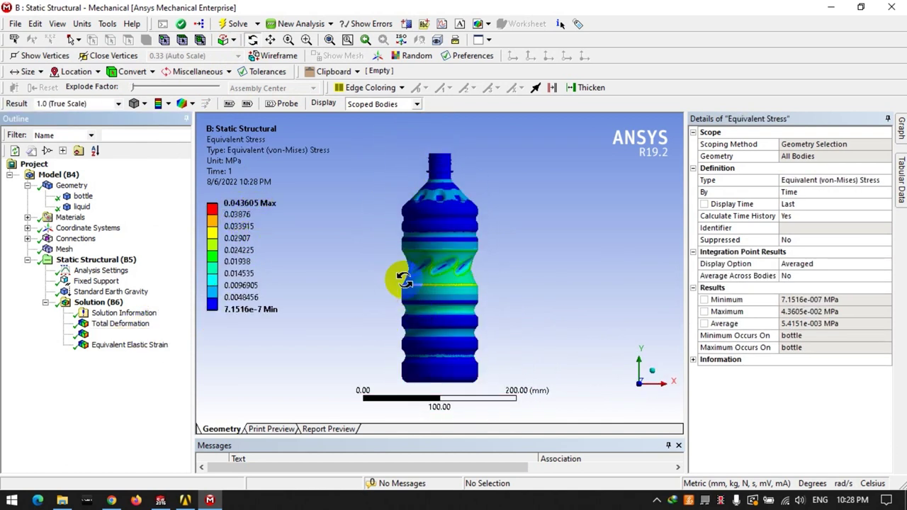
# - Rotate the bottle and compare Equivalent Elastic Strain against Equivalent Stress
pyautogui.moveTo(401, 269); pyautogui.dragTo(357, 300)
pyautogui.click(129, 344)
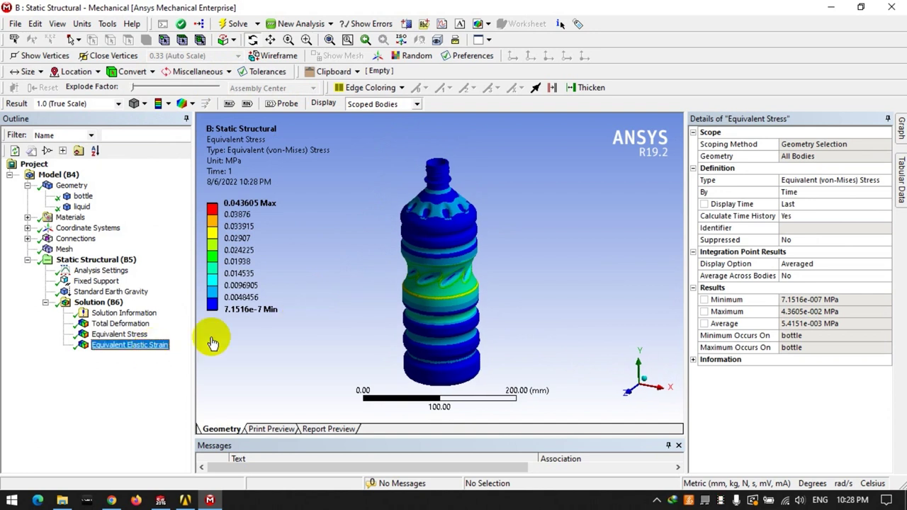
pyautogui.click(119, 334)
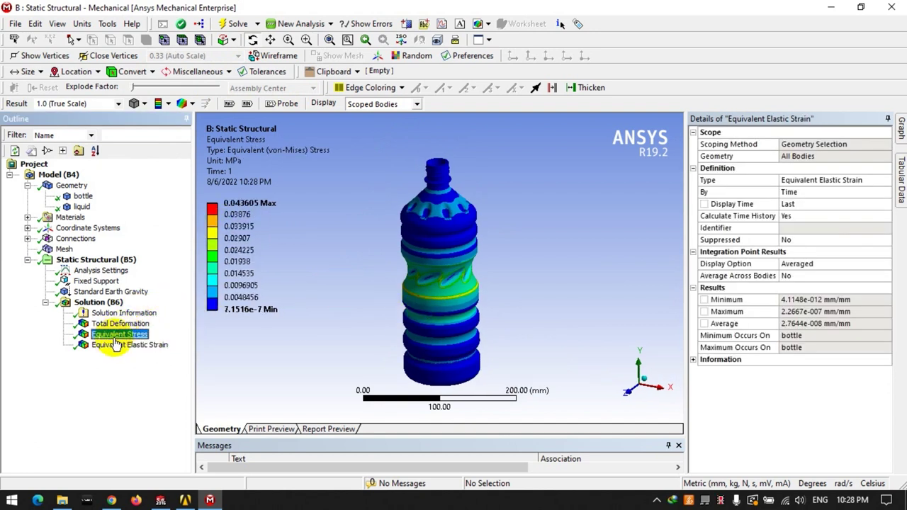
# - View the equivalent stress from directly above and collapse the Geometry branch
pyautogui.scroll(2, 418, 291)
pyautogui.scroll(3, 429, 290)
pyautogui.scroll(-3, 432, 287)
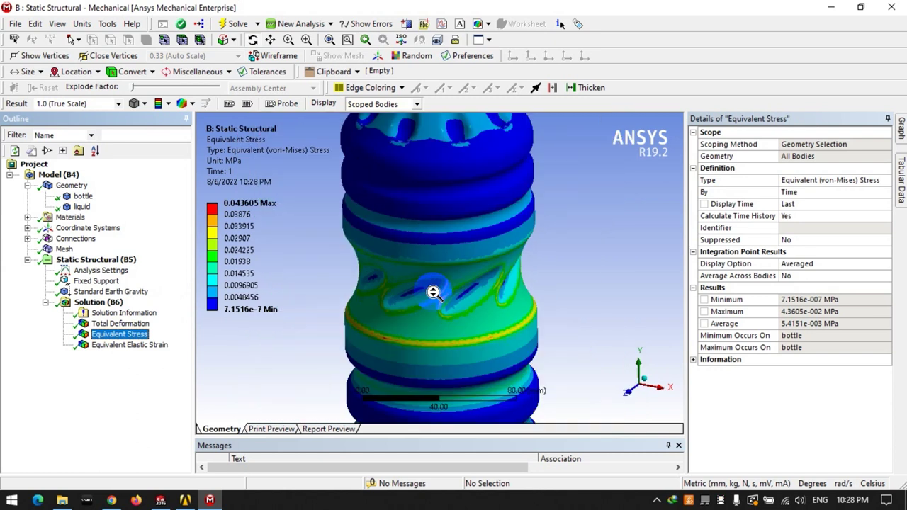
pyautogui.scroll(-1, 436, 277)
pyautogui.scroll(-1, 439, 270)
pyautogui.click(638, 404)
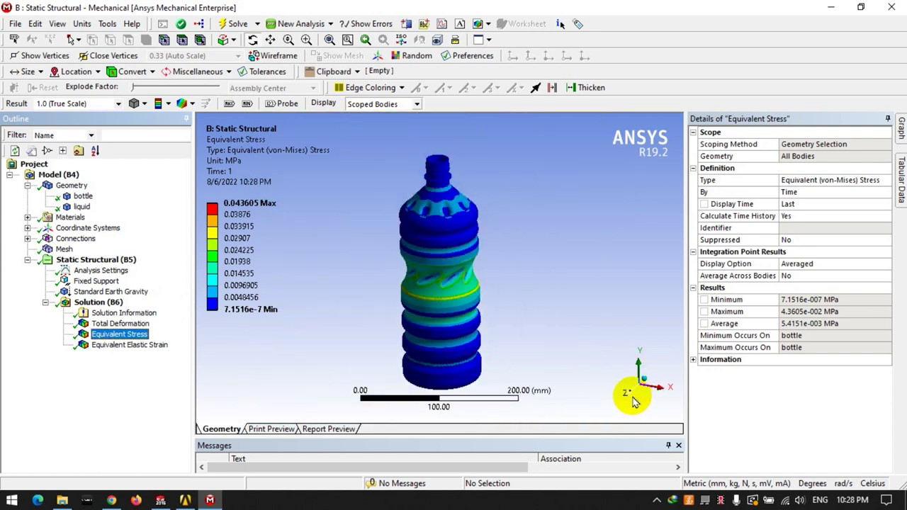
pyautogui.click(640, 359)
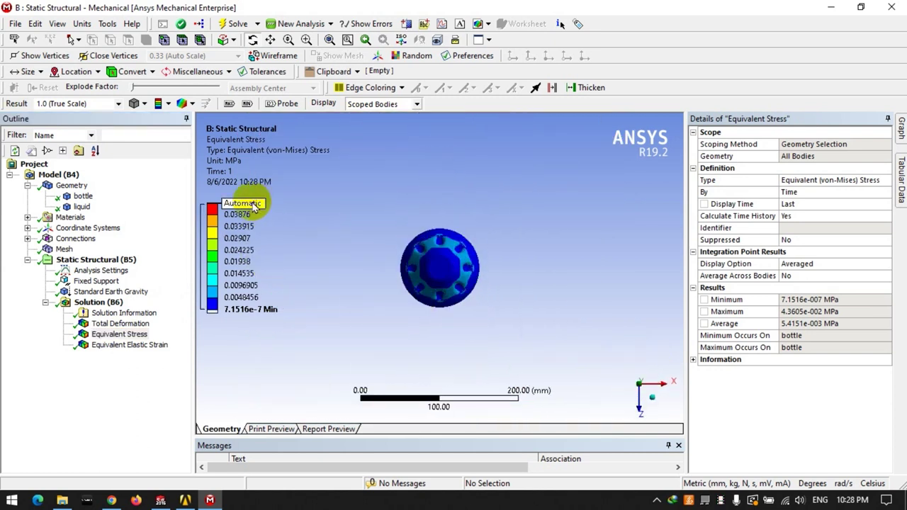
pyautogui.click(27, 185)
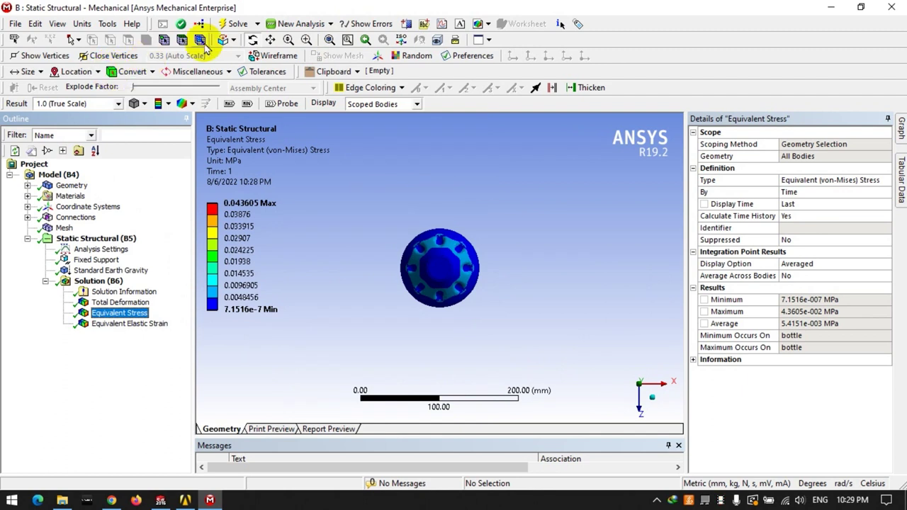
# - Draw a section line across the bottle and view it side-on
pyautogui.click(406, 24)
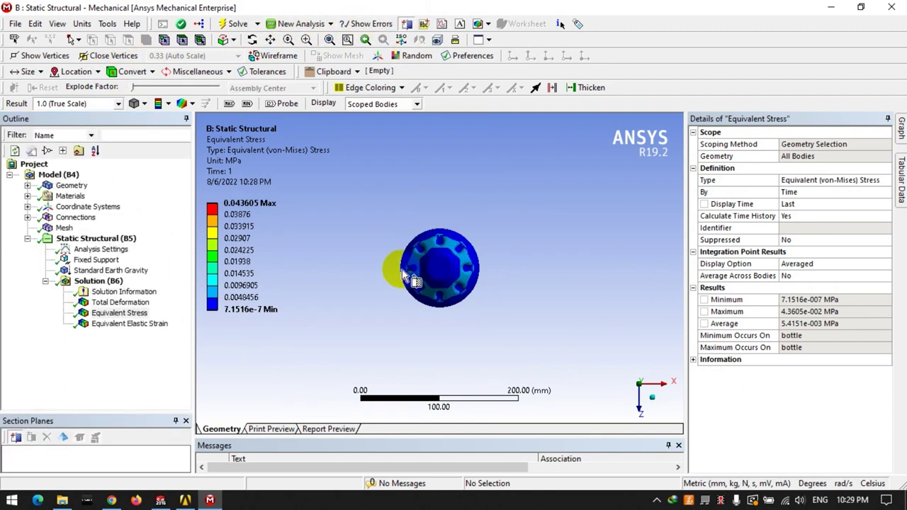
pyautogui.moveTo(487, 266); pyautogui.dragTo(499, 270)
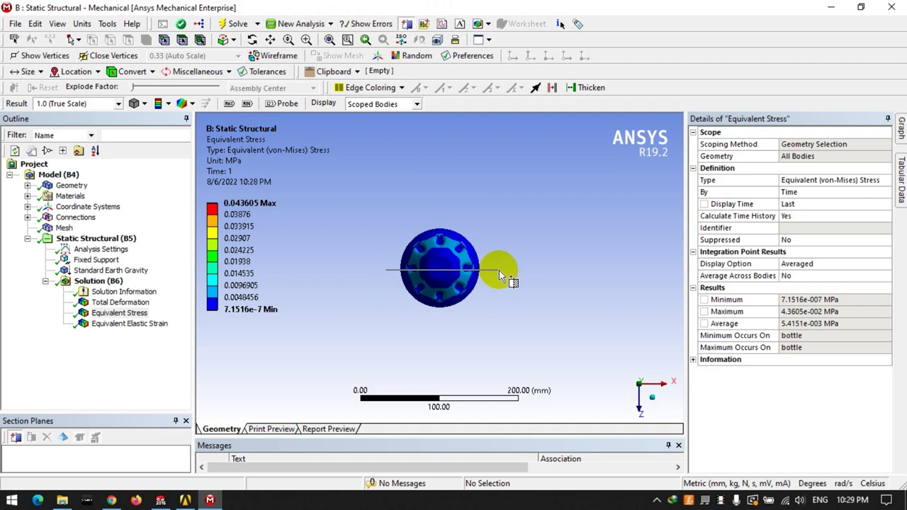
pyautogui.click(641, 379)
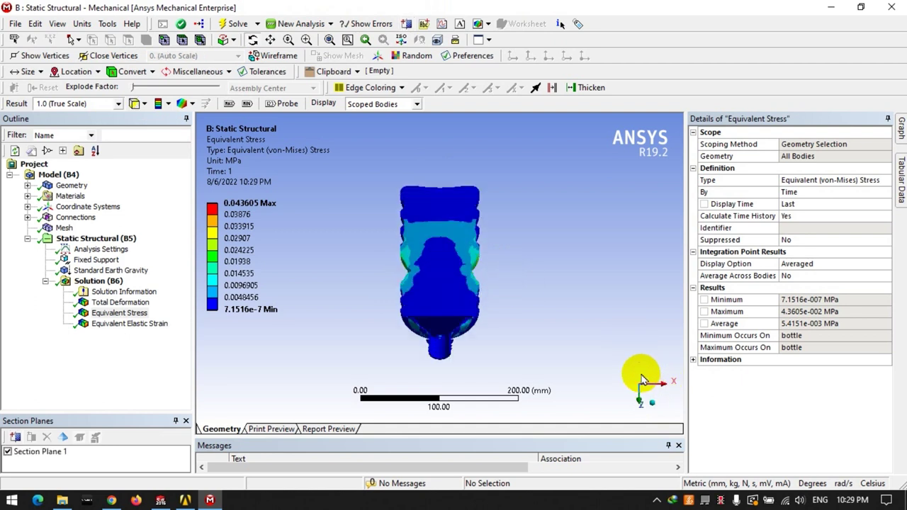
# - Delete the old Section Plane 1, cut a new plane through the centre, and view from the front
pyautogui.click(7, 452)
pyautogui.click(45, 438)
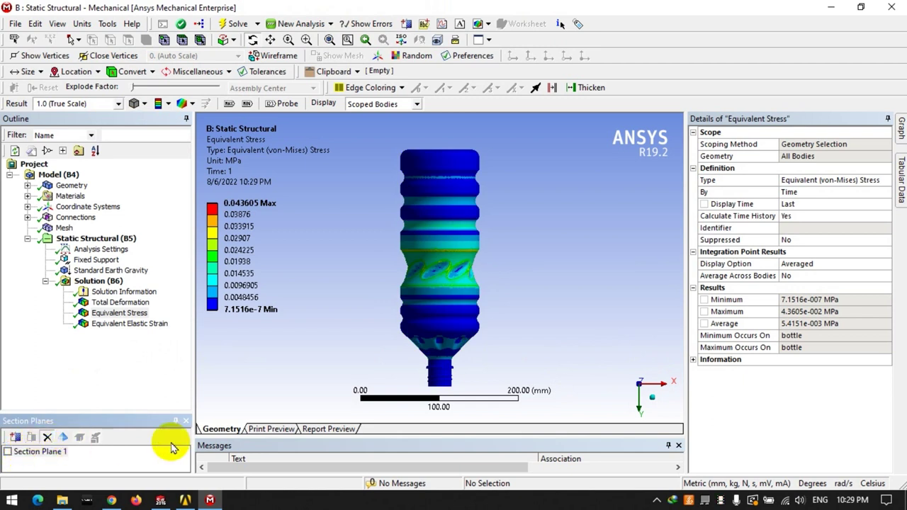
pyautogui.click(641, 410)
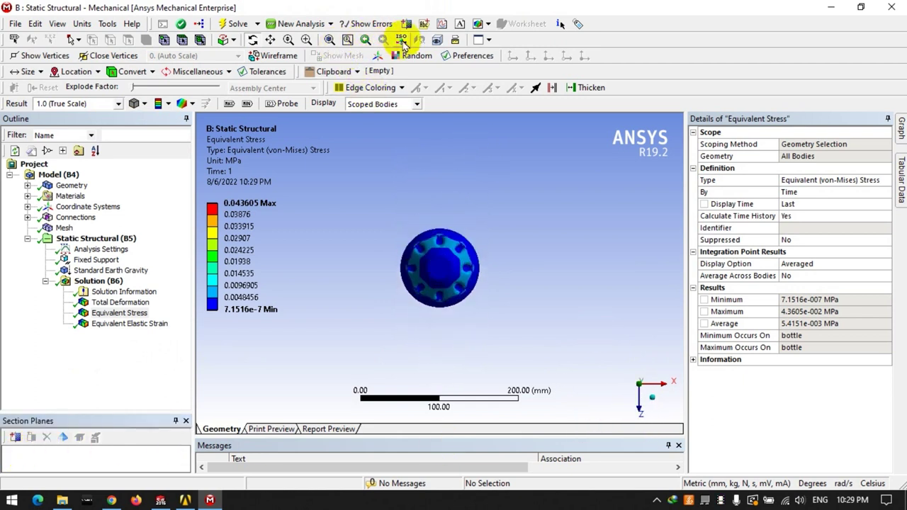
pyautogui.moveTo(505, 270); pyautogui.dragTo(373, 270)
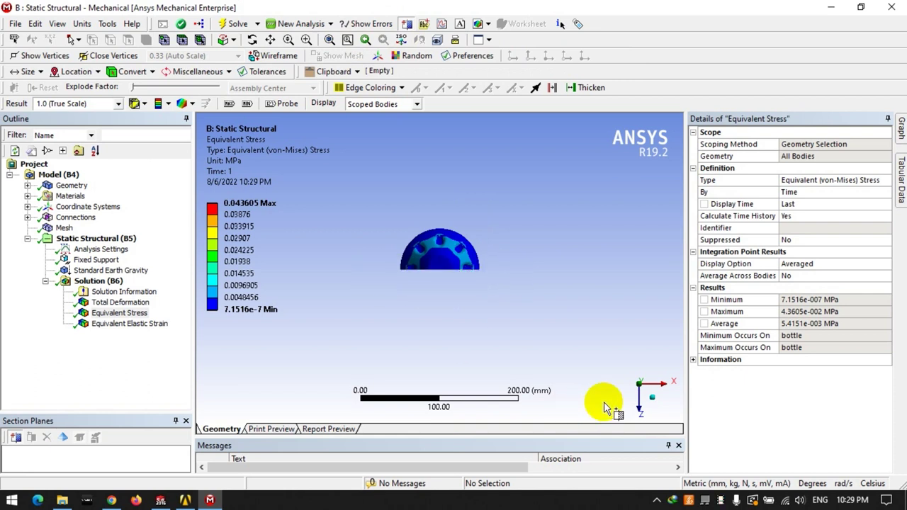
pyautogui.click(640, 409)
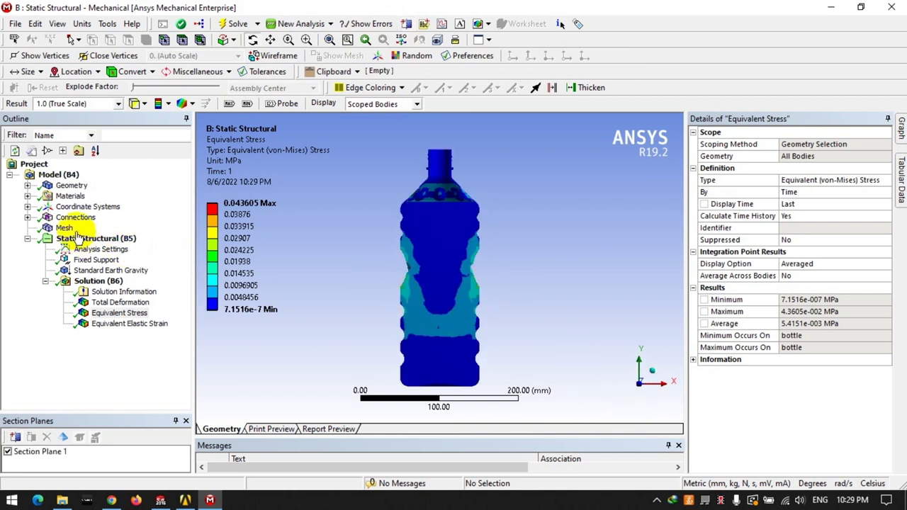
# - Select the Solution branch and pick the bottle body for scoping
pyautogui.click(97, 281)
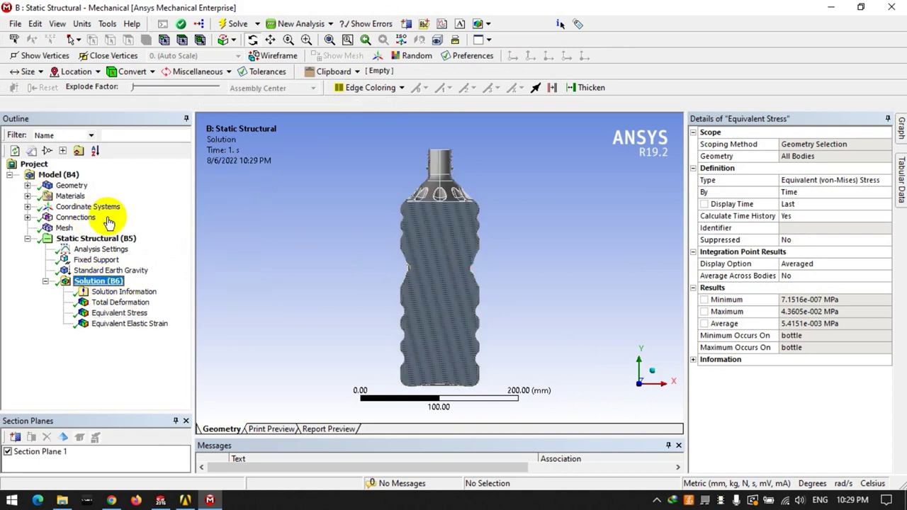
pyautogui.click(76, 103)
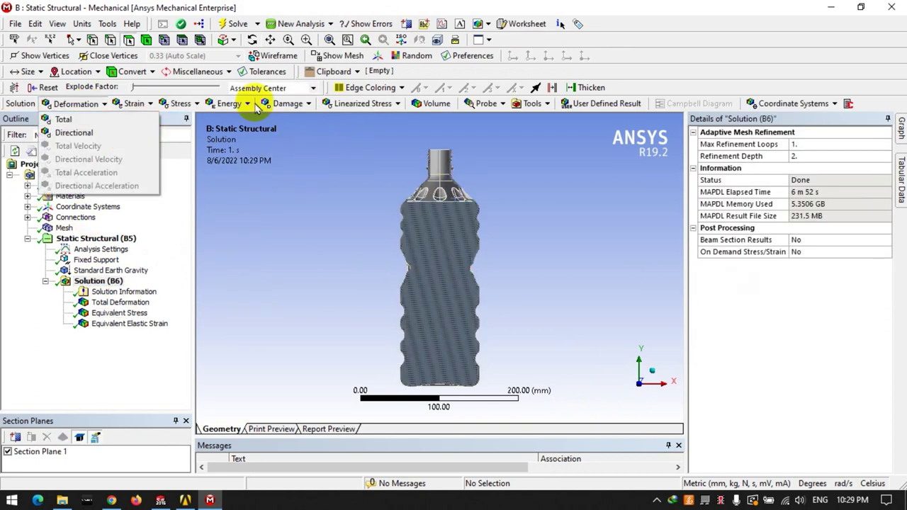
pyautogui.click(146, 39)
pyautogui.click(439, 191)
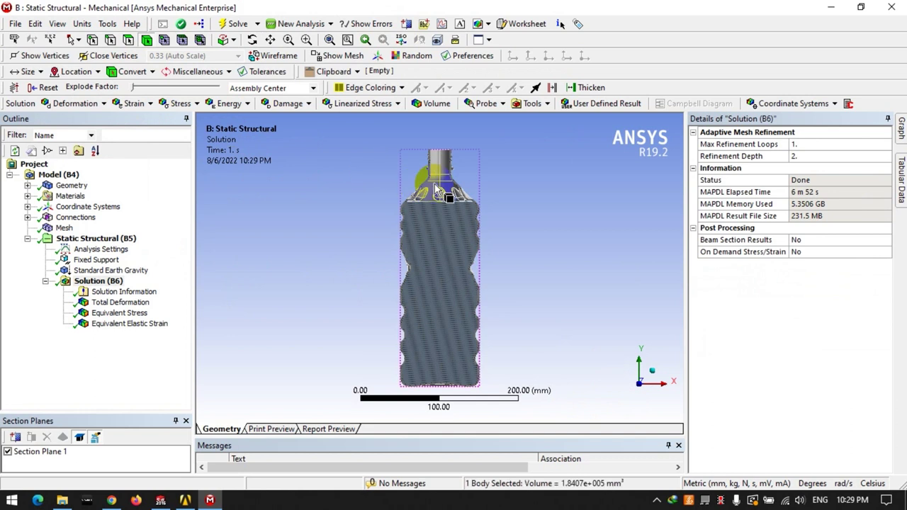
# - Insert body-scoped Total Deformation, von-Mises Stress and Elastic Strain, solve, and view Total Deformation 2
pyautogui.click(71, 104)
pyautogui.click(73, 119)
pyautogui.click(178, 104)
pyautogui.click(177, 118)
pyautogui.click(133, 104)
pyautogui.click(142, 118)
pyautogui.click(234, 23)
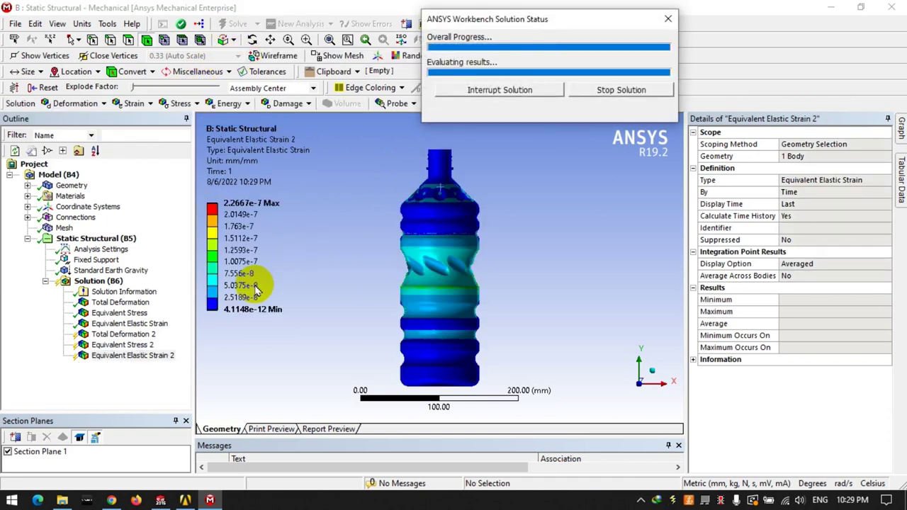
pyautogui.click(136, 334)
pyautogui.moveTo(372, 277)
pyautogui.mouseDown()
pyautogui.moveTo(480, 276)
pyautogui.moveTo(470, 291)
pyautogui.moveTo(435, 299)
pyautogui.moveTo(454, 297)
pyautogui.moveTo(390, 304)
pyautogui.mouseUp()
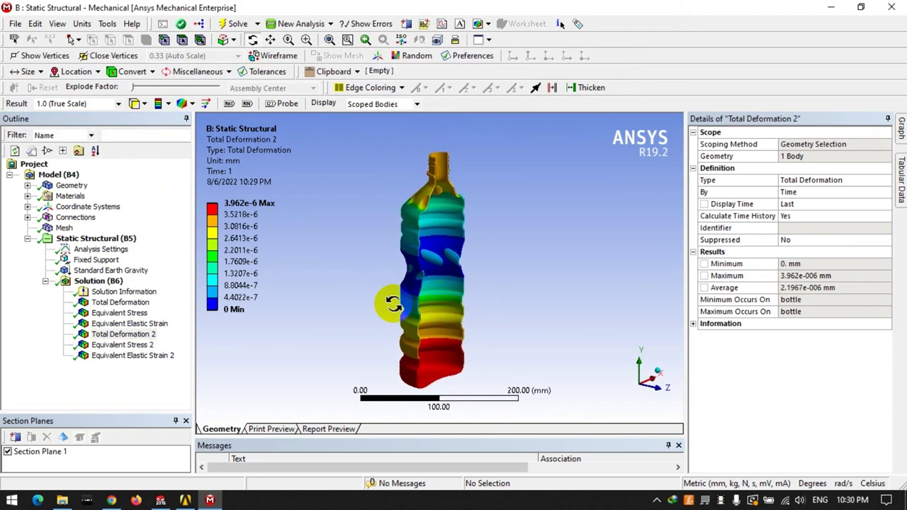
# - Review Equivalent Stress 2 and Equivalent Elastic Strain 2, then turn off Section Plane 1
pyautogui.click(127, 345)
pyautogui.click(136, 356)
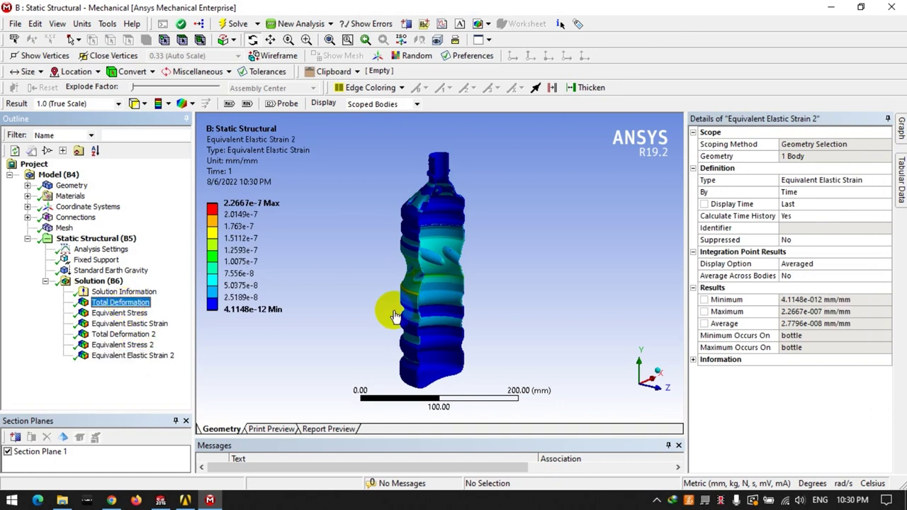
pyautogui.click(40, 452)
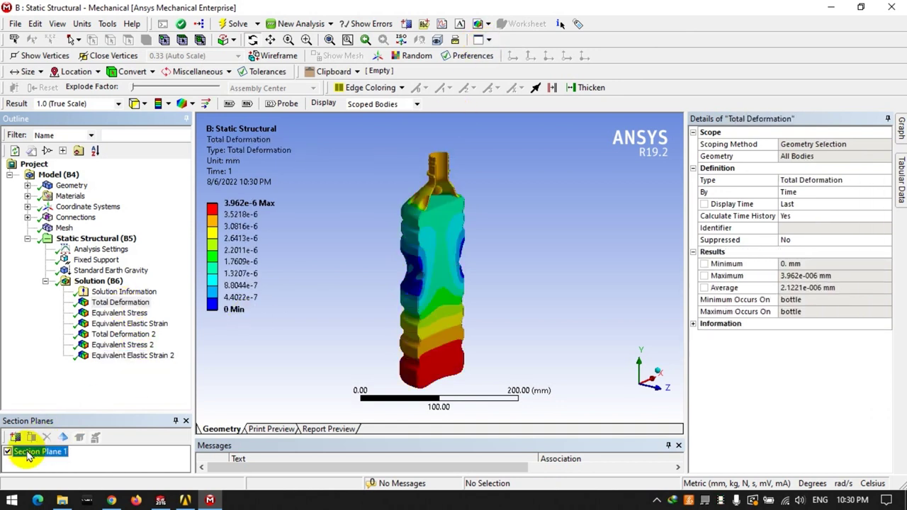
pyautogui.click(7, 452)
# - Split the graphics into two vertical viewports and make the right one active
pyautogui.click(489, 40)
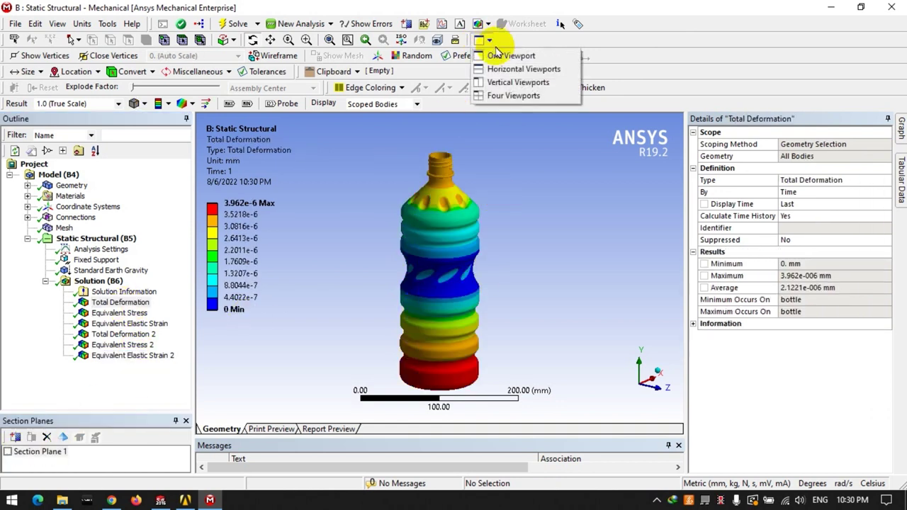
pyautogui.click(499, 83)
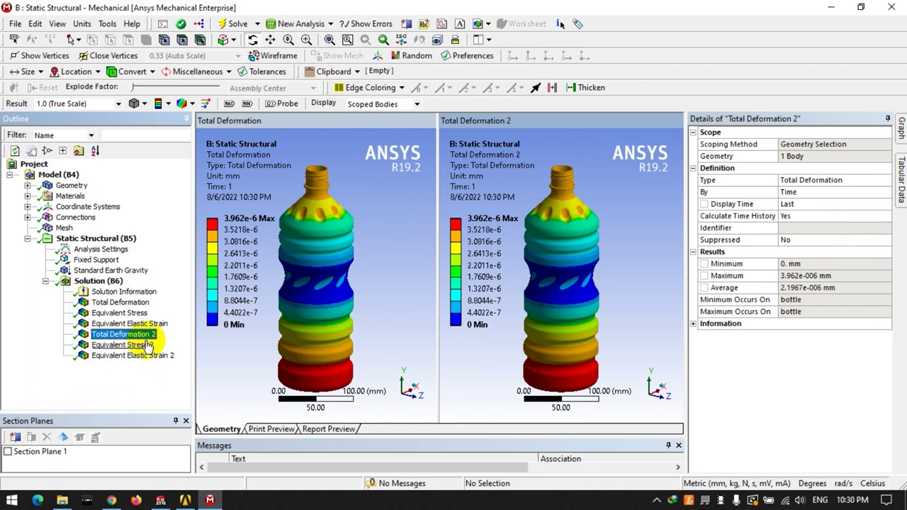
pyautogui.rightClick(117, 344)
pyautogui.press('Escape')
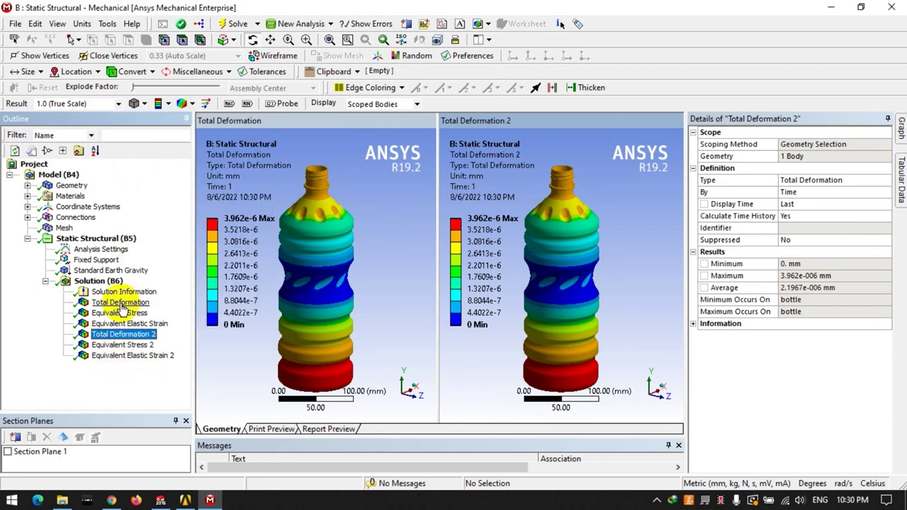
pyautogui.click(94, 282)
pyautogui.click(334, 133)
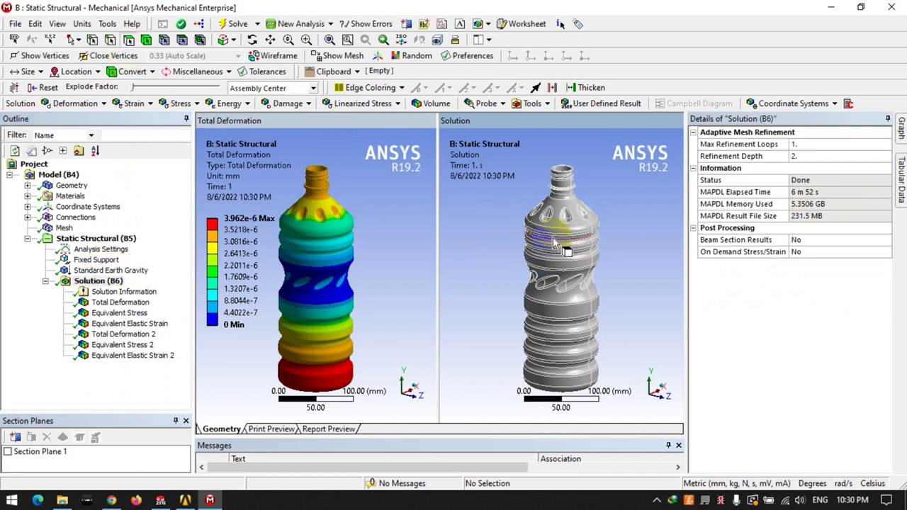
# - Box-select the 200 faces of the bottle's upper half from a top view
pyautogui.moveTo(592, 220); pyautogui.dragTo(596, 278)
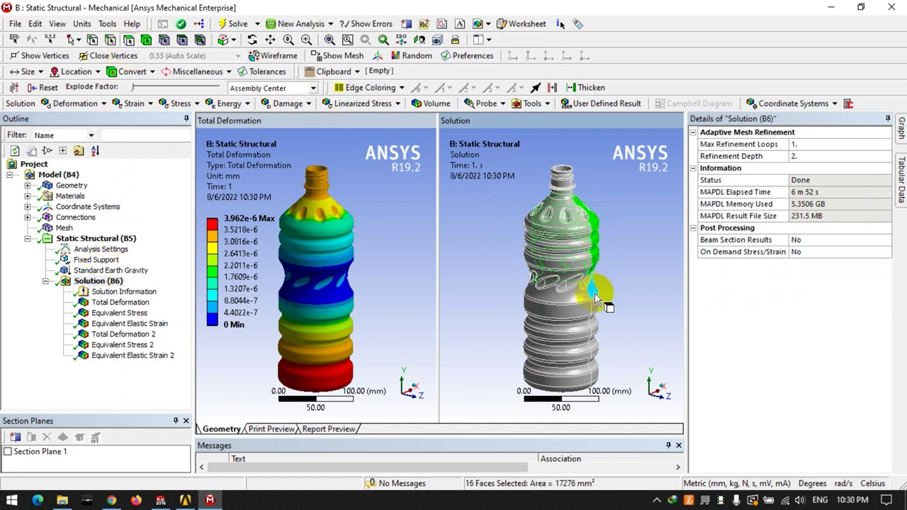
pyautogui.click(649, 379)
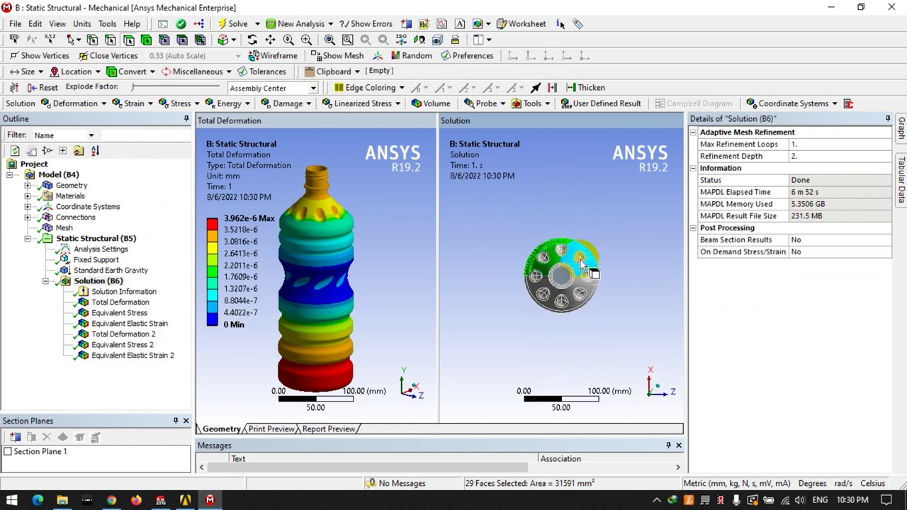
pyautogui.click(563, 284)
pyautogui.rightClick(564, 284)
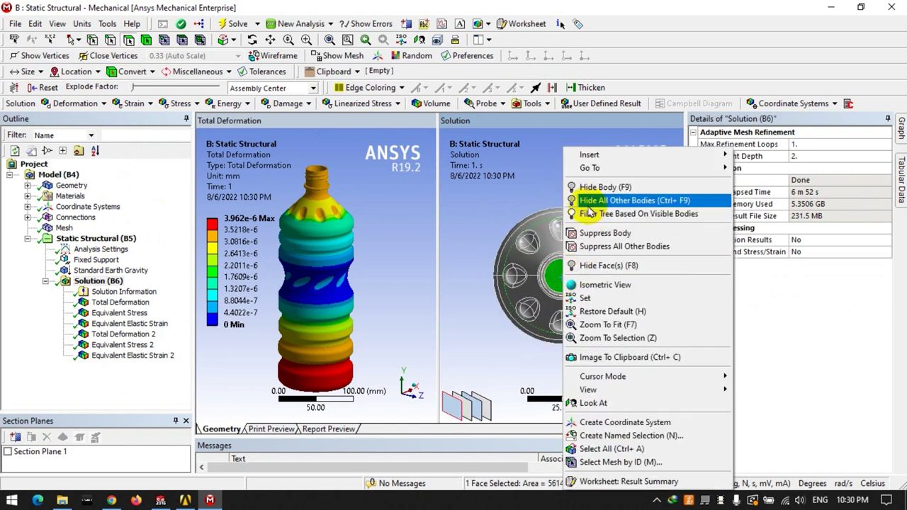
pyautogui.click(528, 266)
pyautogui.click(71, 40)
pyautogui.click(92, 60)
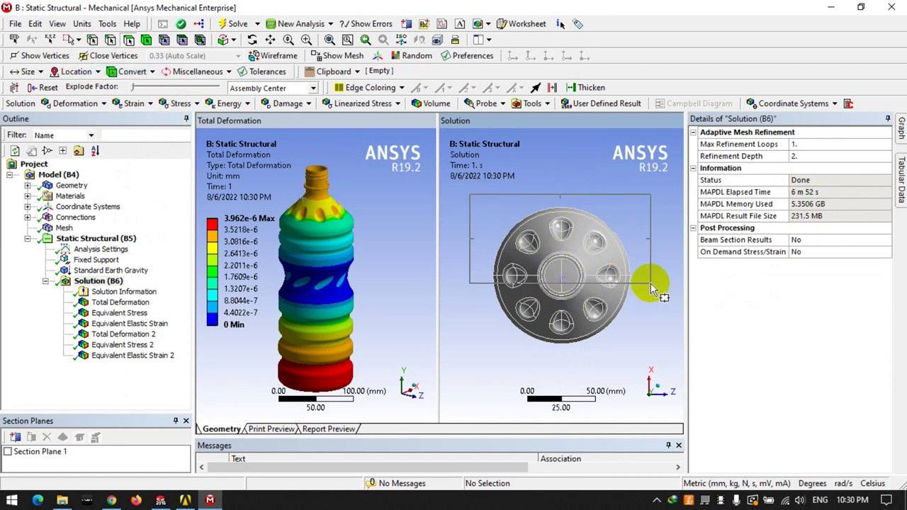
pyautogui.moveTo(575, 251); pyautogui.dragTo(650, 283)
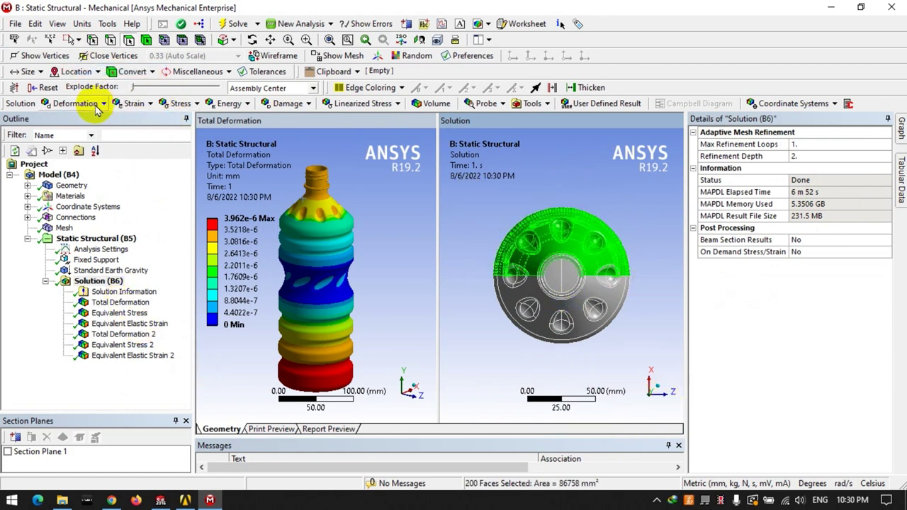
# - Insert Total Deformation, Equivalent Stress and Equivalent Elastic Strain scoped to the 200 selected faces
pyautogui.click(71, 104)
pyautogui.click(78, 119)
pyautogui.click(177, 104)
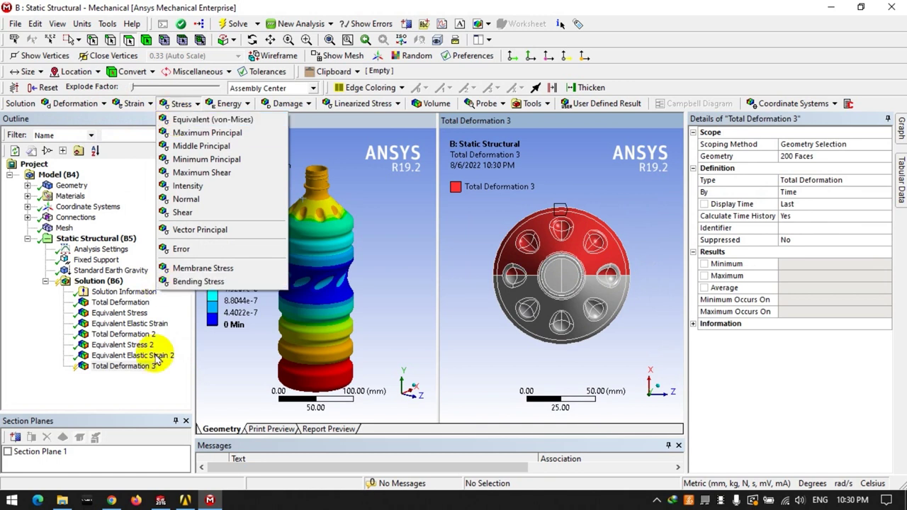
pyautogui.click(138, 366)
pyautogui.click(816, 157)
pyautogui.click(177, 104)
pyautogui.click(192, 121)
pyautogui.click(807, 156)
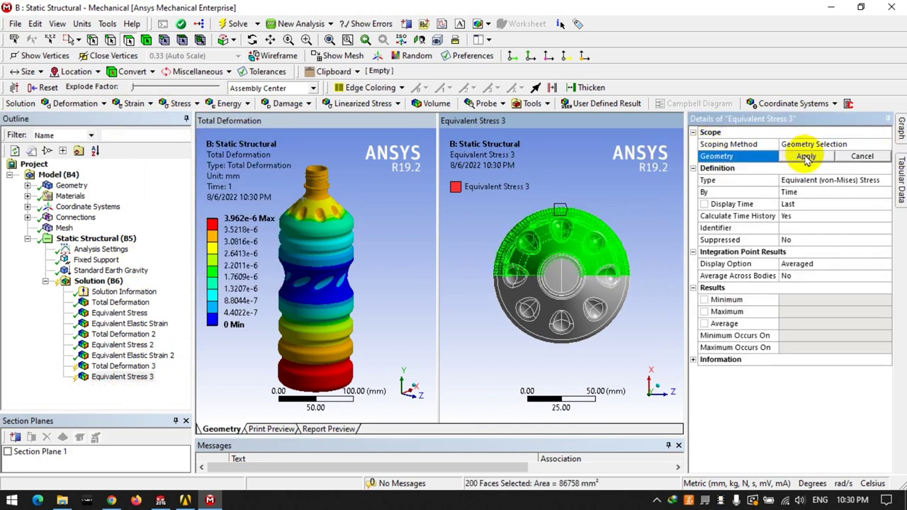
pyautogui.click(134, 104)
pyautogui.click(141, 119)
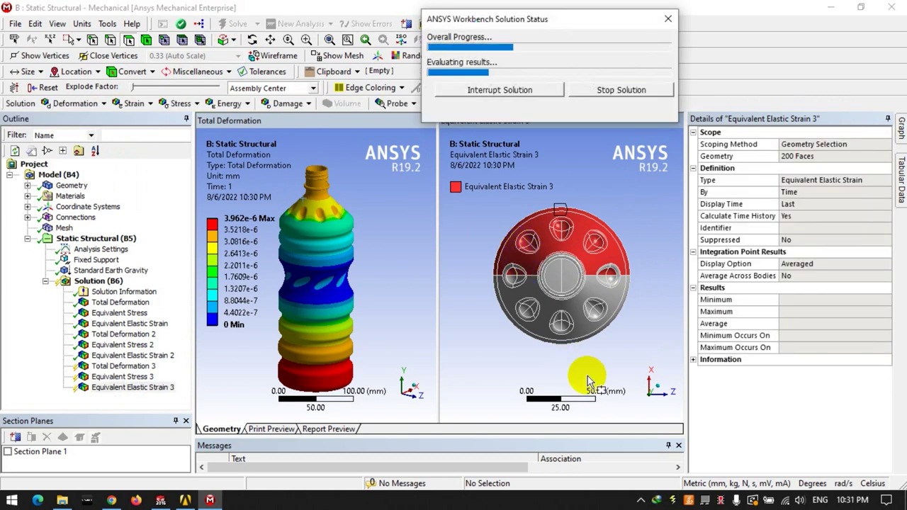
# - Turn the strain model to a side view, then show and zoom the Total Deformation 3 plot
pyautogui.click(330, 41)
pyautogui.scroll(-2, 655, 407)
pyautogui.moveTo(659, 388)
pyautogui.mouseDown(button='middle')
pyautogui.moveTo(629, 347)
pyautogui.moveTo(616, 345)
pyautogui.mouseUp(button='middle')
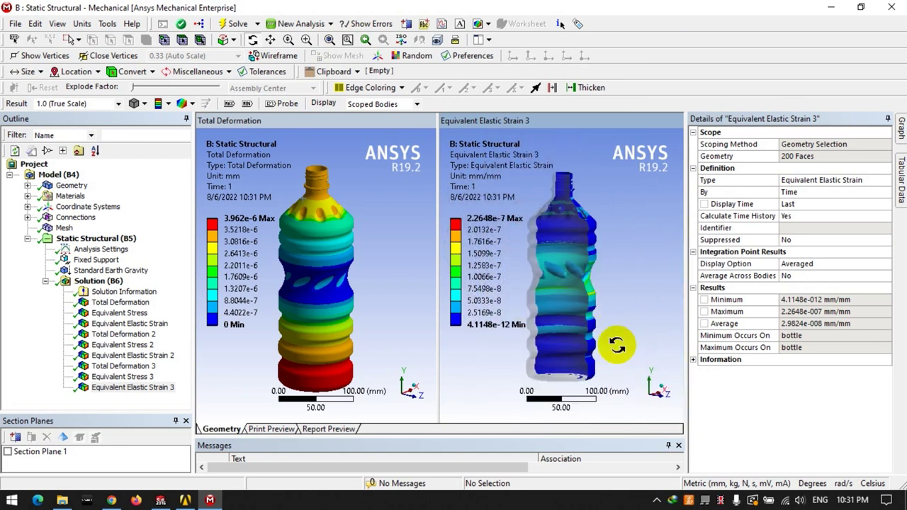
pyautogui.click(123, 366)
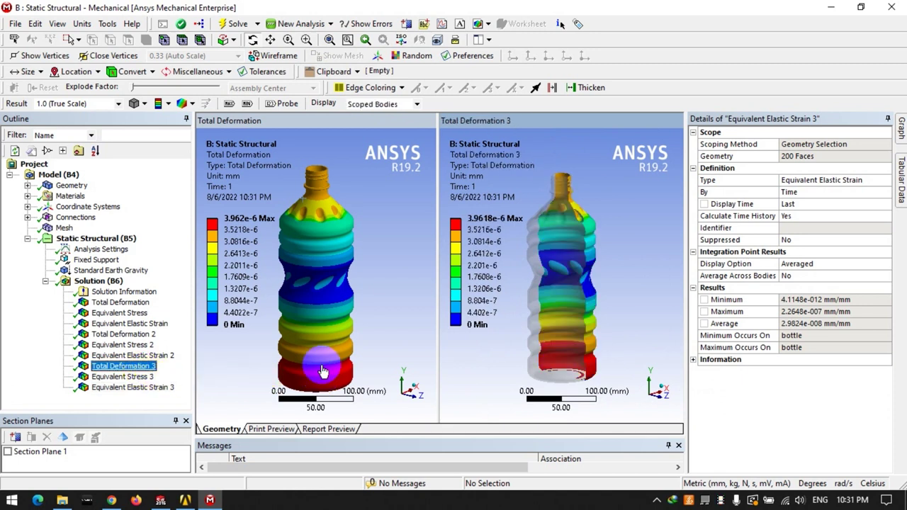
pyautogui.moveTo(560, 345)
pyautogui.mouseDown(button='middle')
pyautogui.moveTo(612, 340)
pyautogui.moveTo(560, 344)
pyautogui.mouseUp(button='middle')
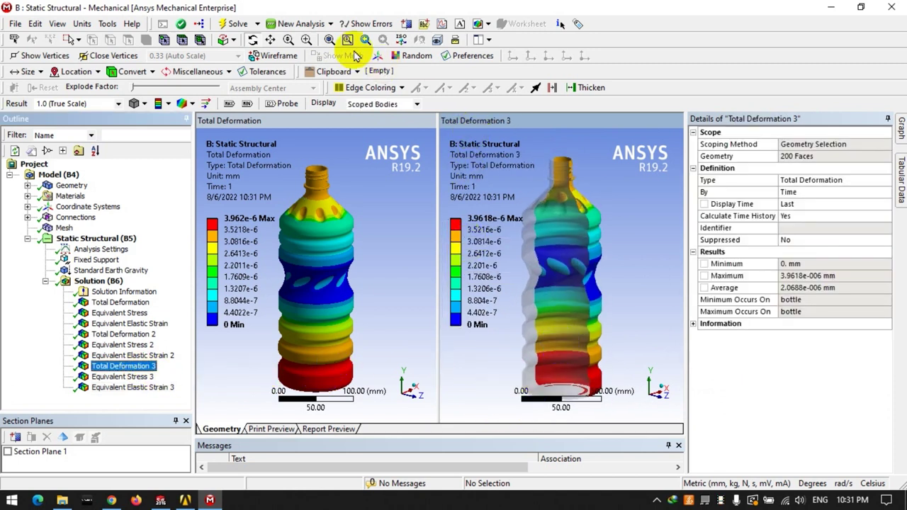
pyautogui.click(329, 40)
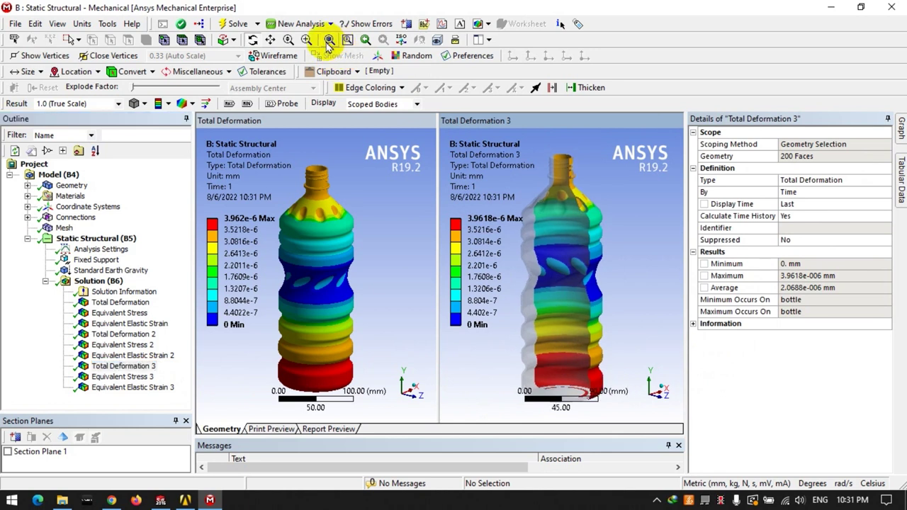